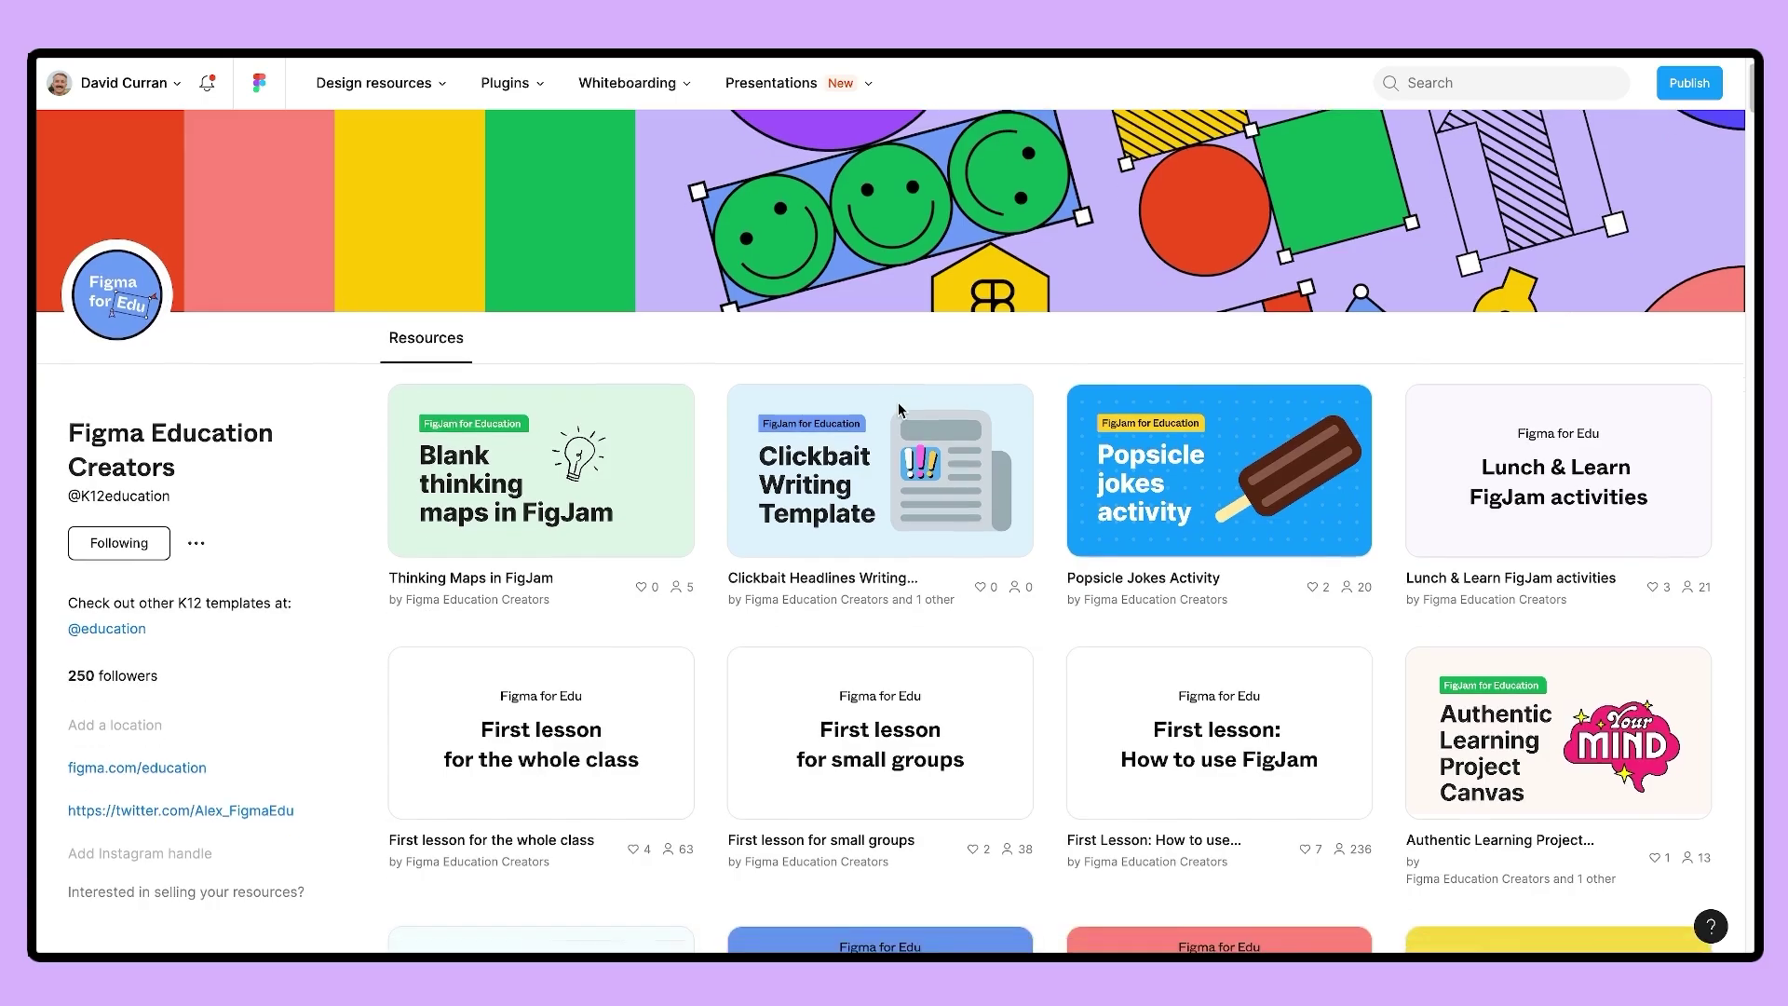
- Open the 'First lesson: How to use FigJam' community template as a FigJam board
scroll(910, 418, down, 5)
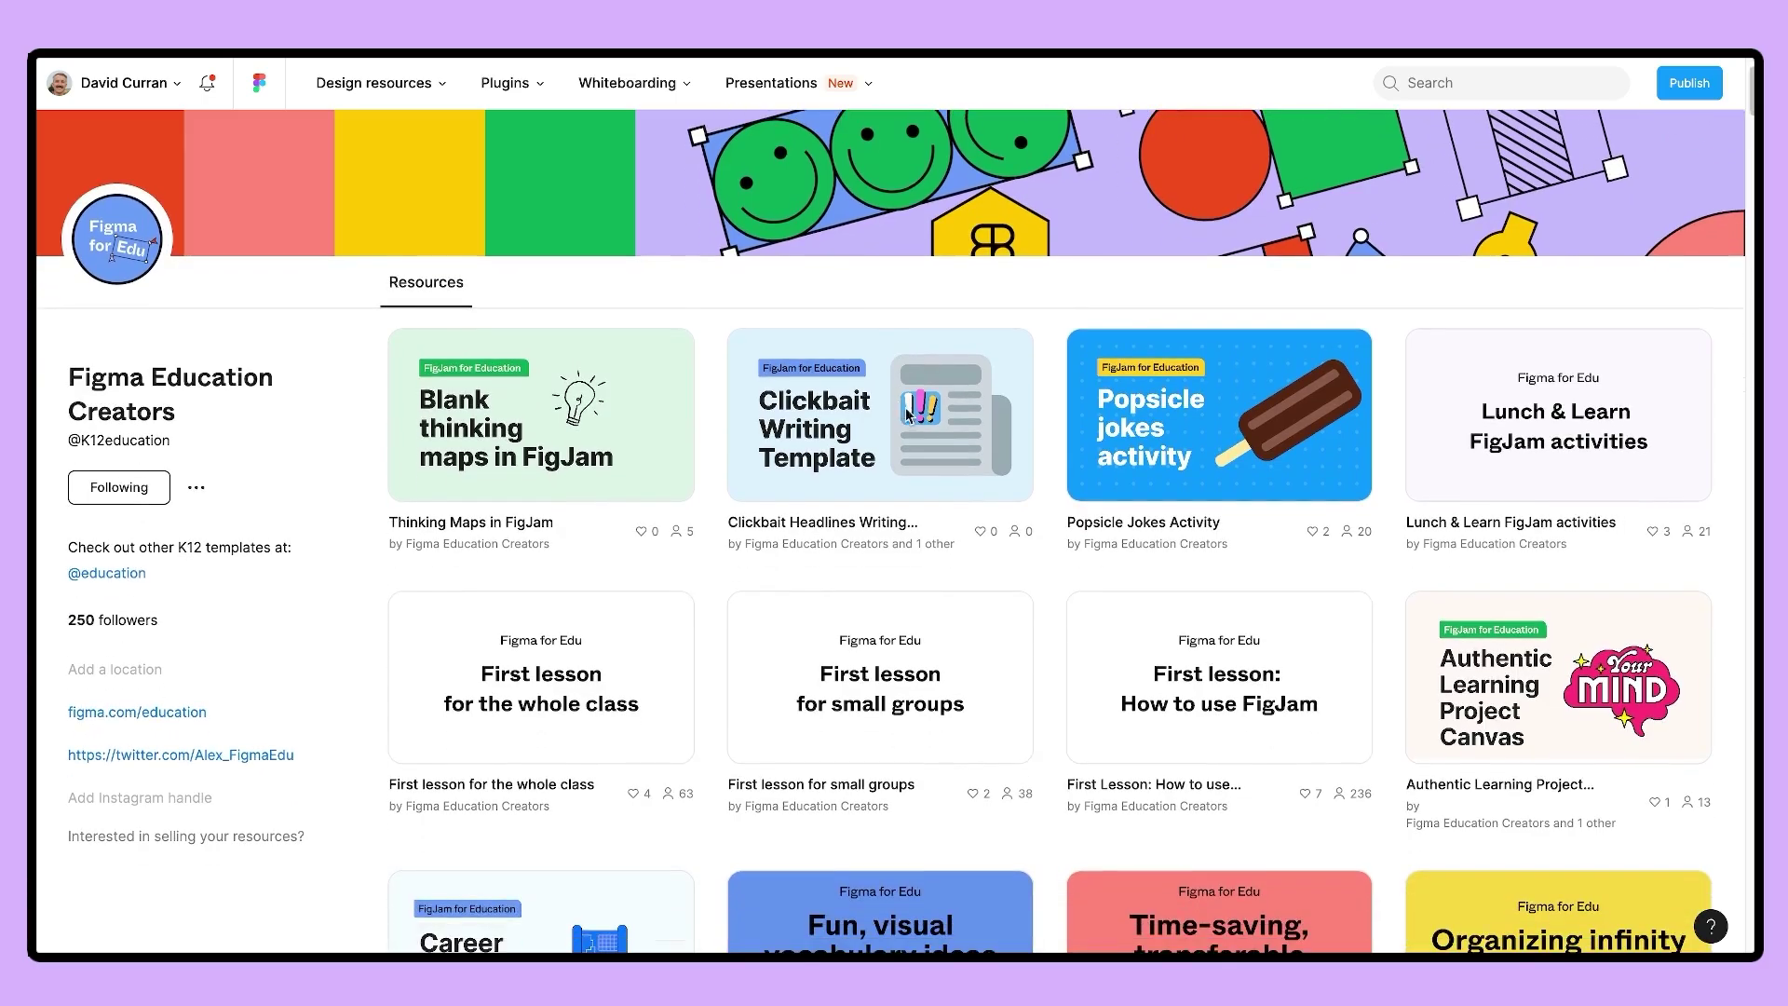
scroll(910, 418, down, 2)
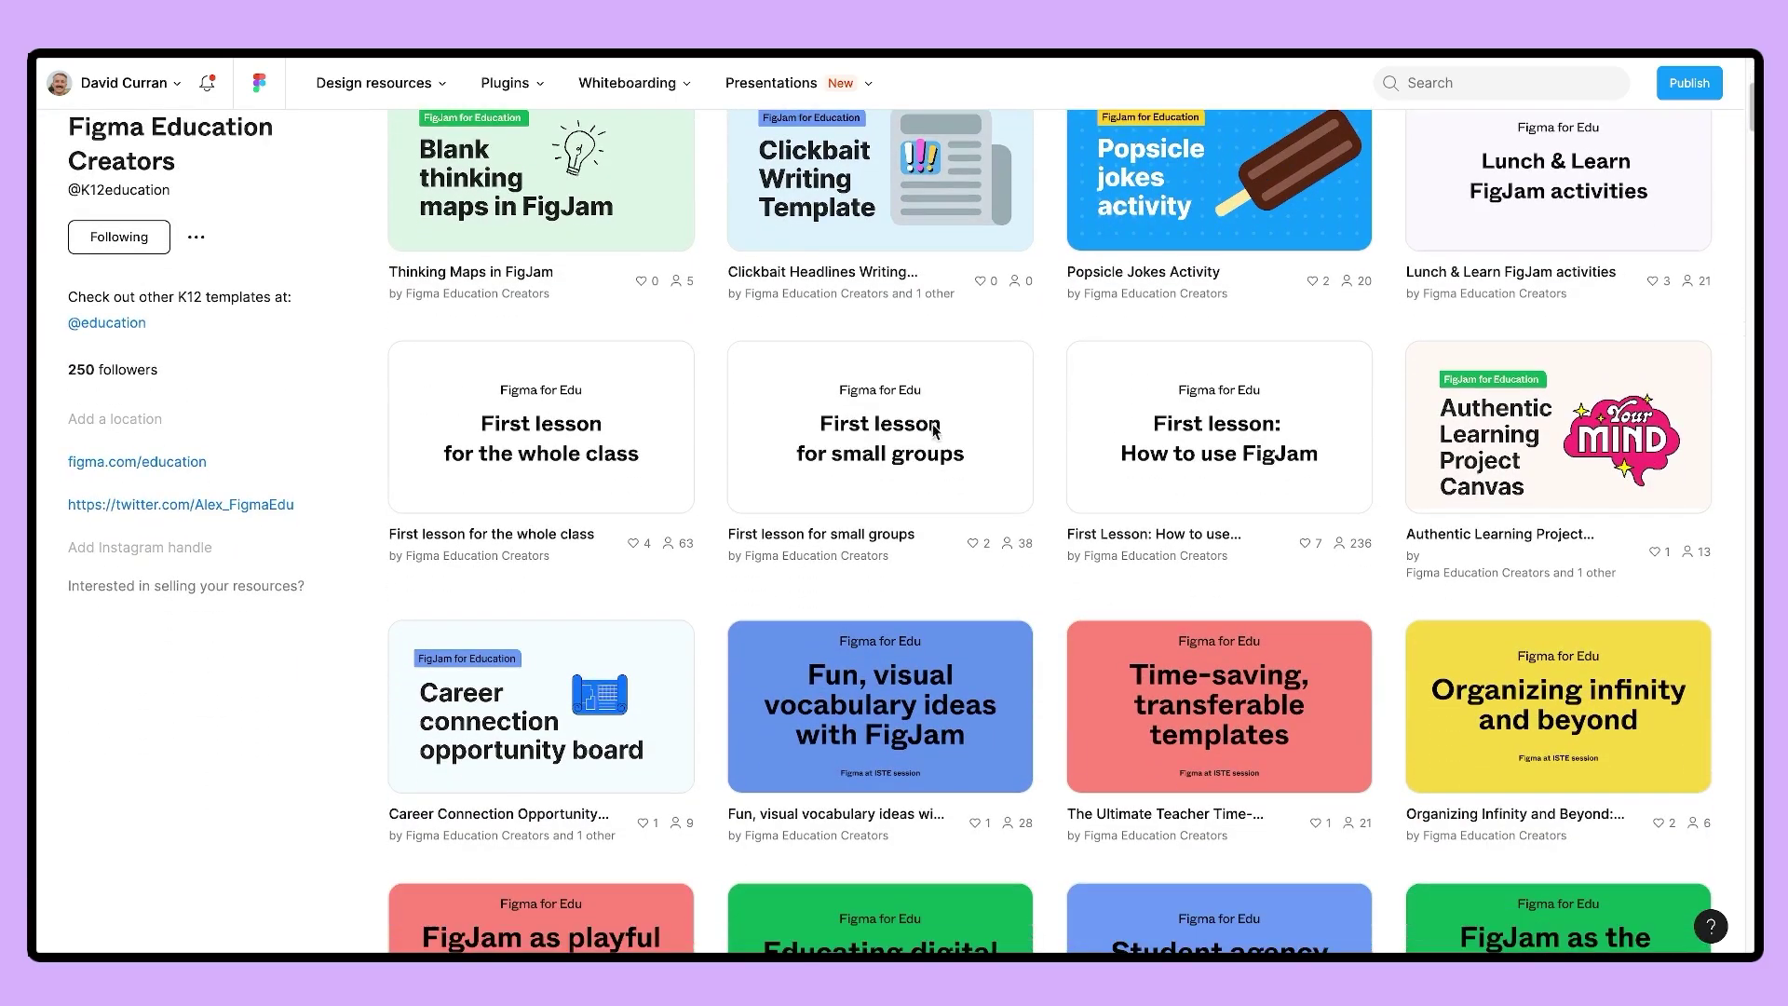
click(1215, 447)
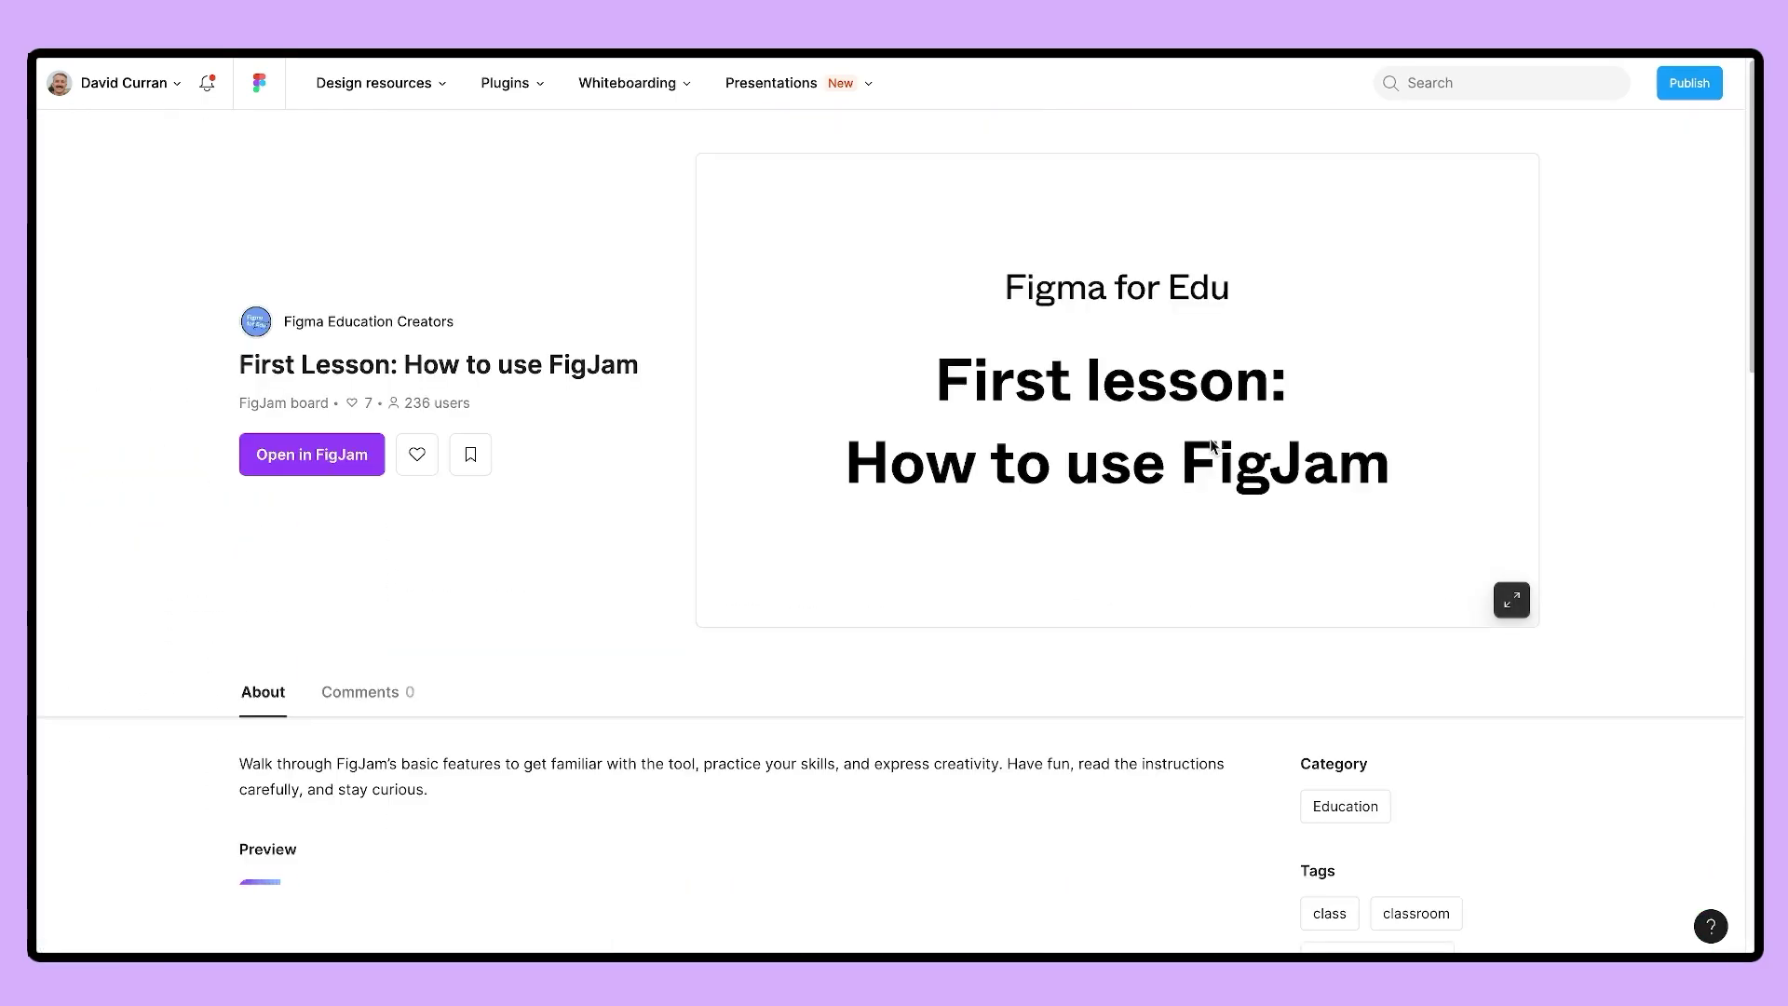
click(344, 463)
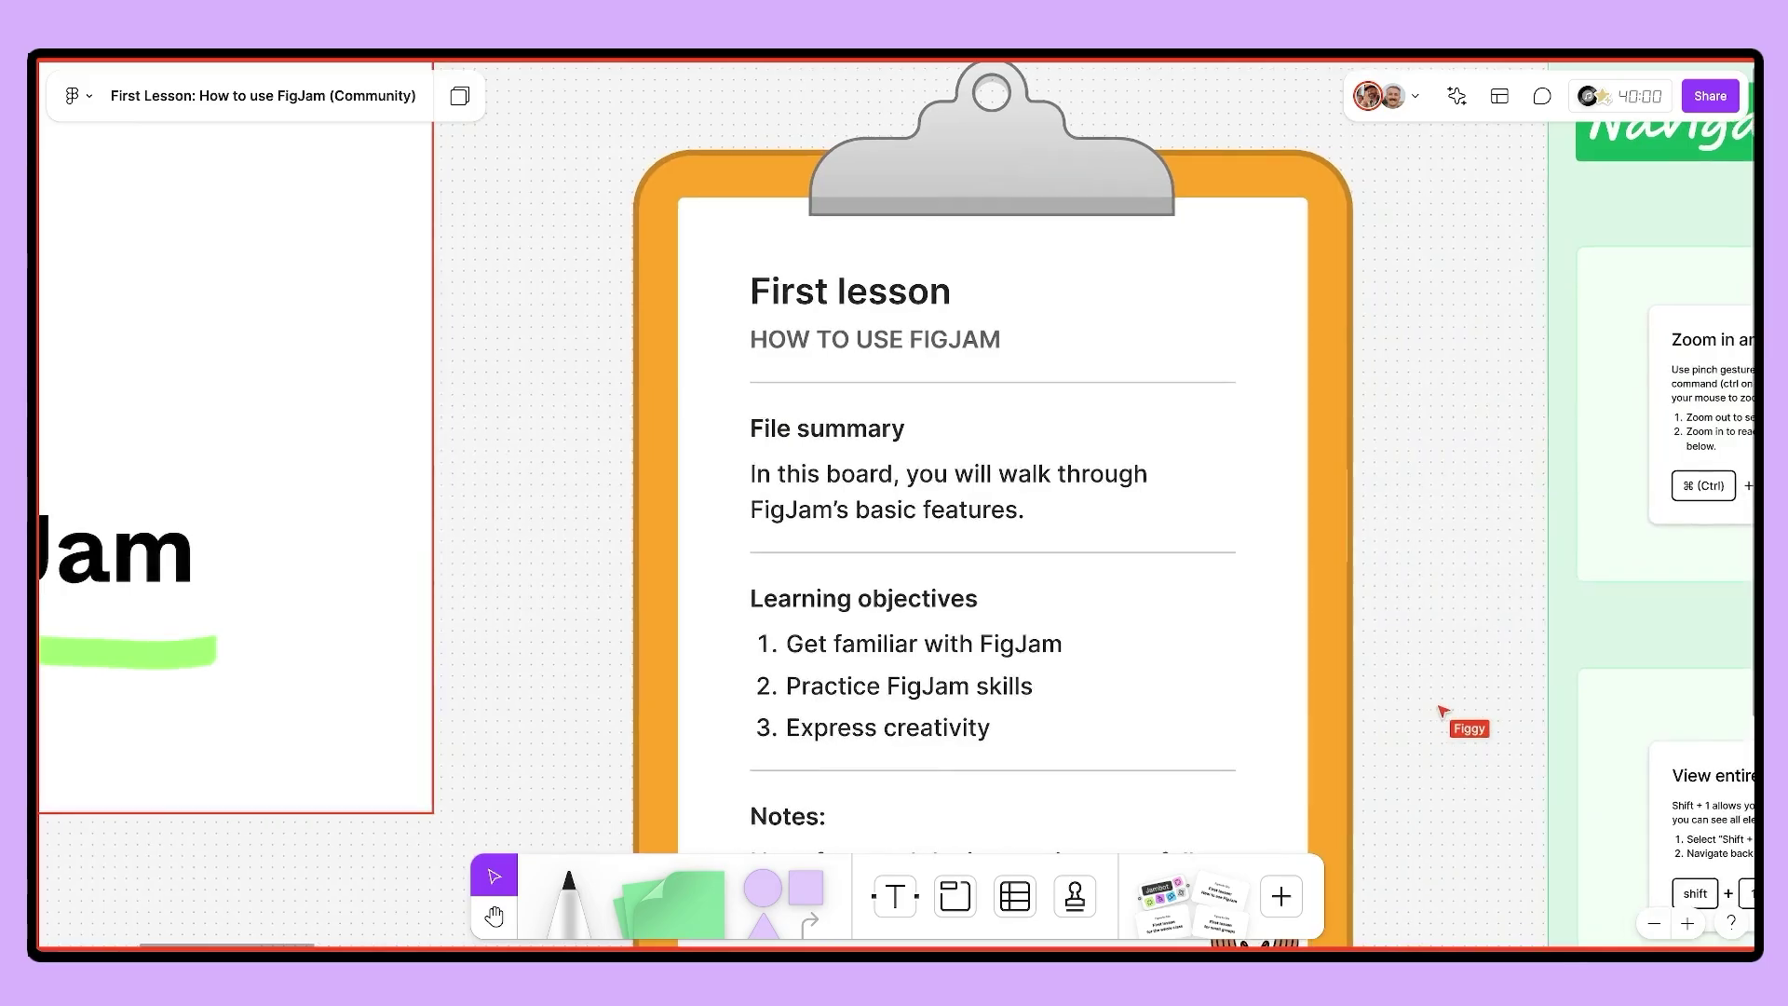
scroll(894, 503, right, 15)
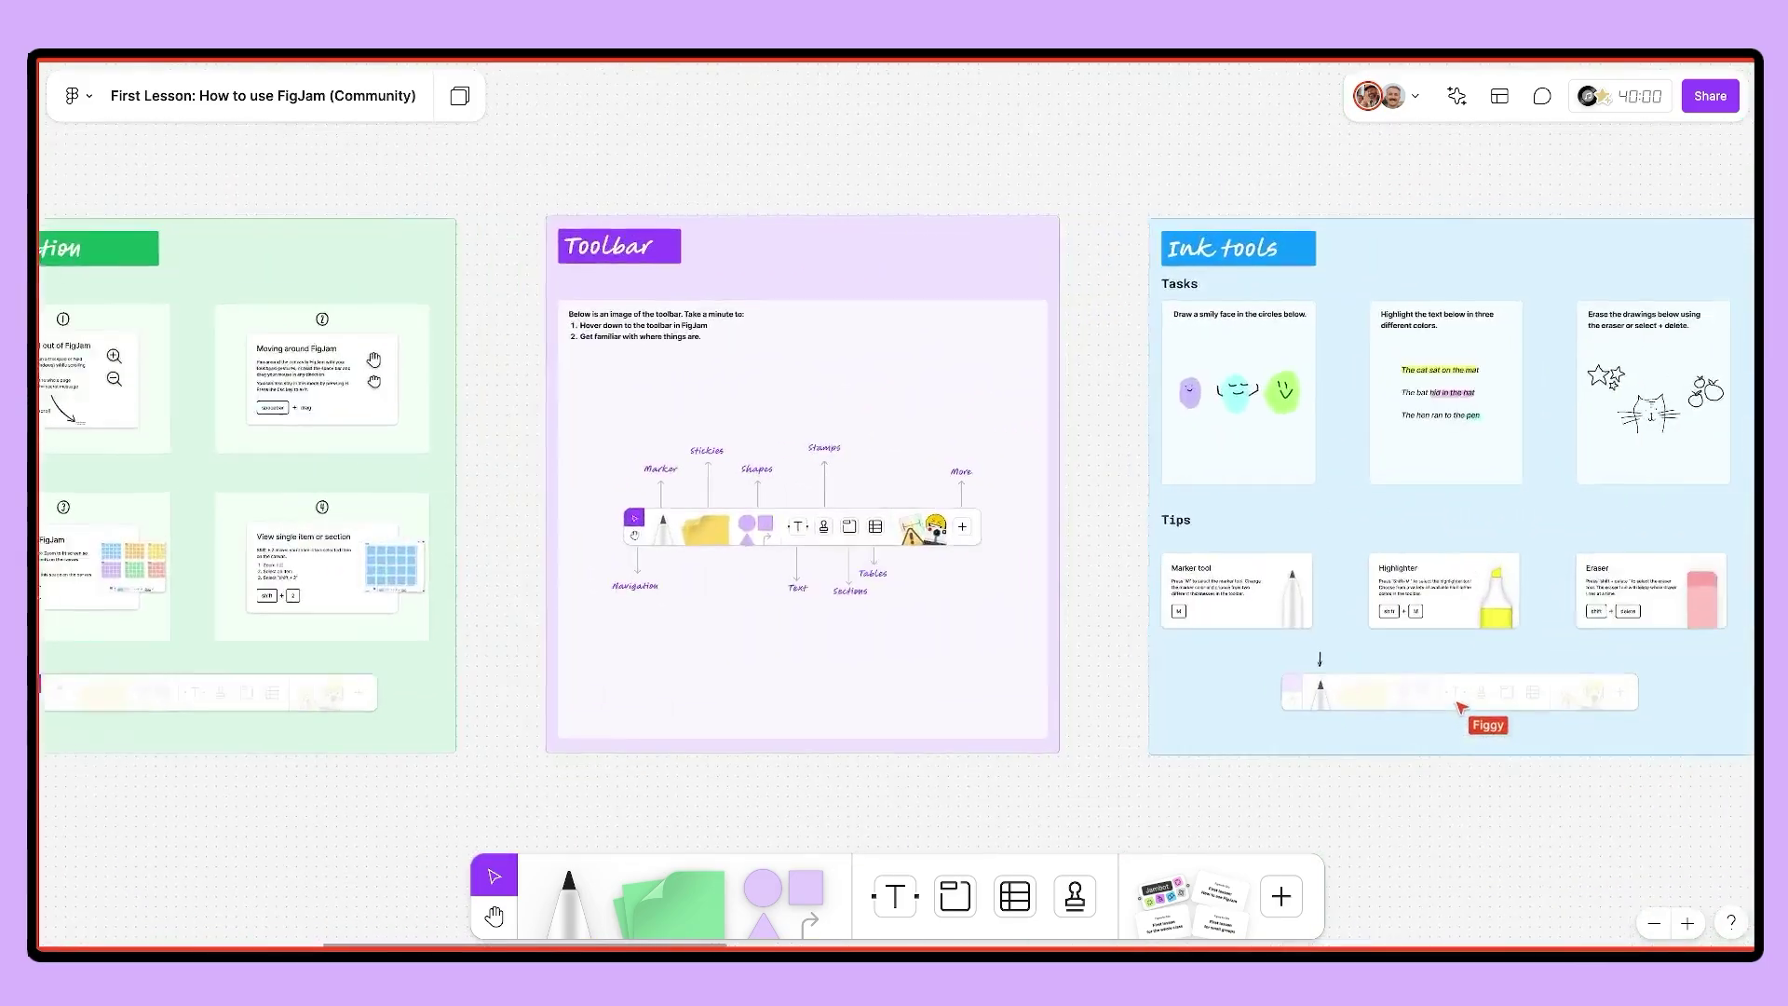
scroll(773, 419, up, 5)
scroll(311, 255, up, 5)
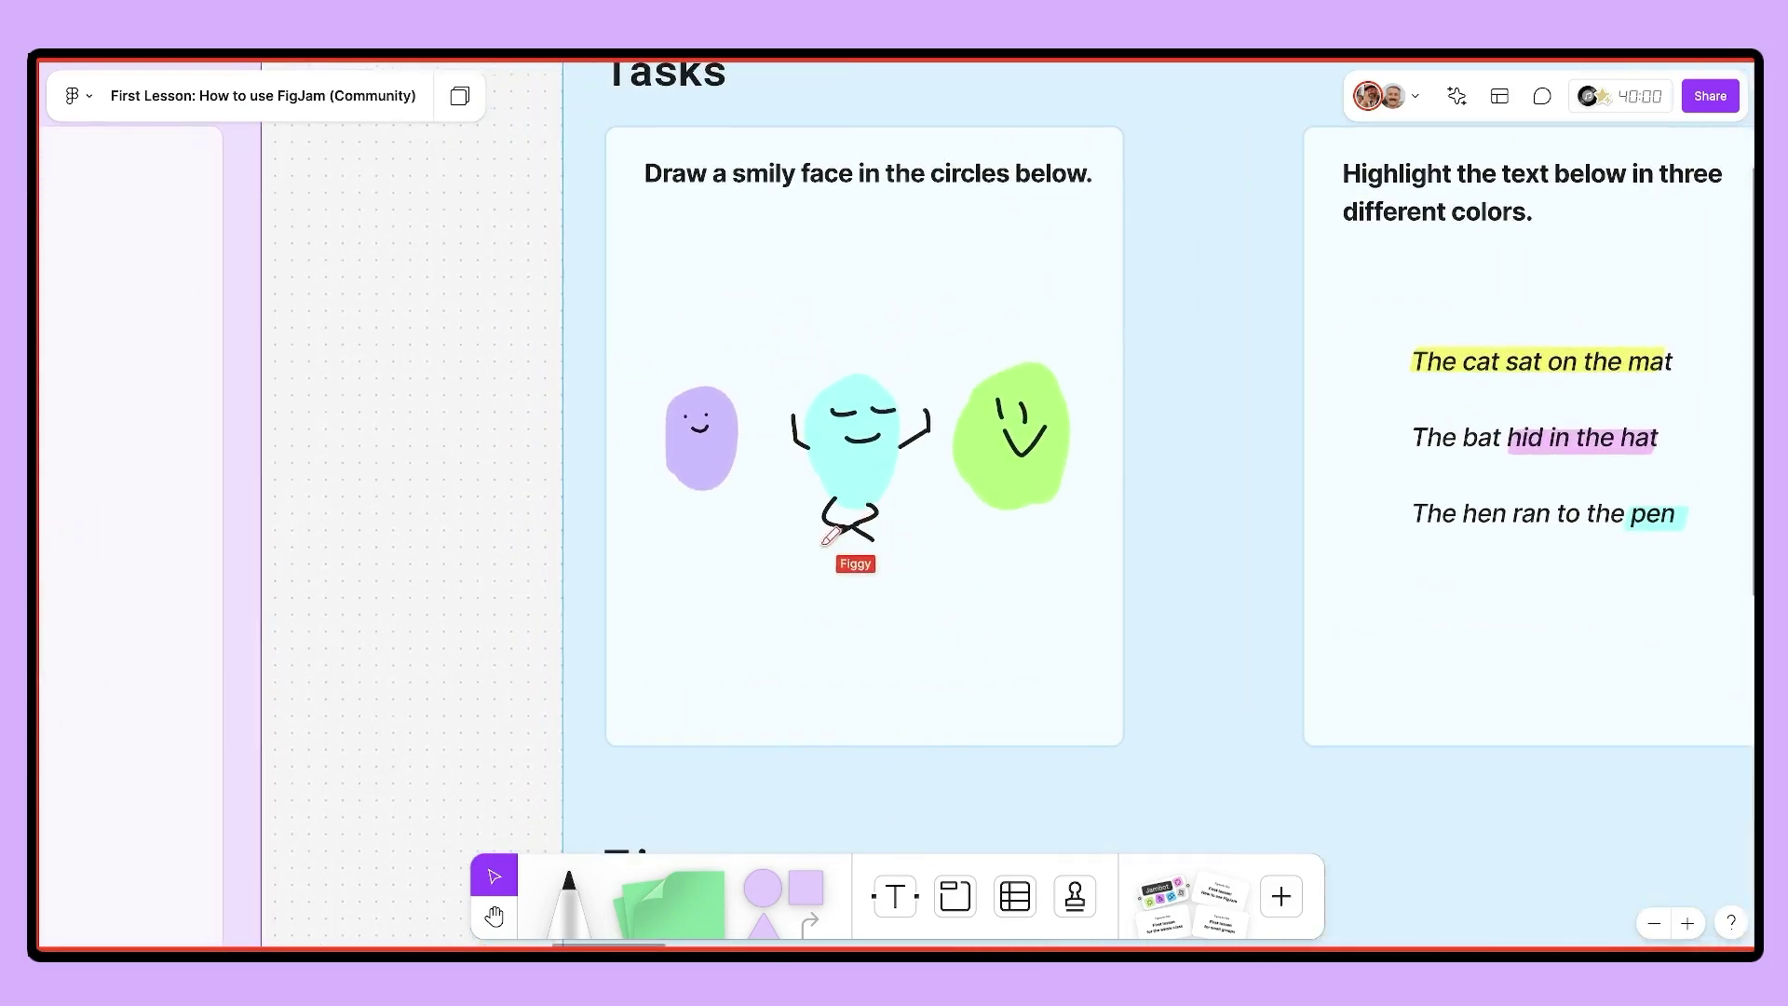
scroll(894, 503, right, 6)
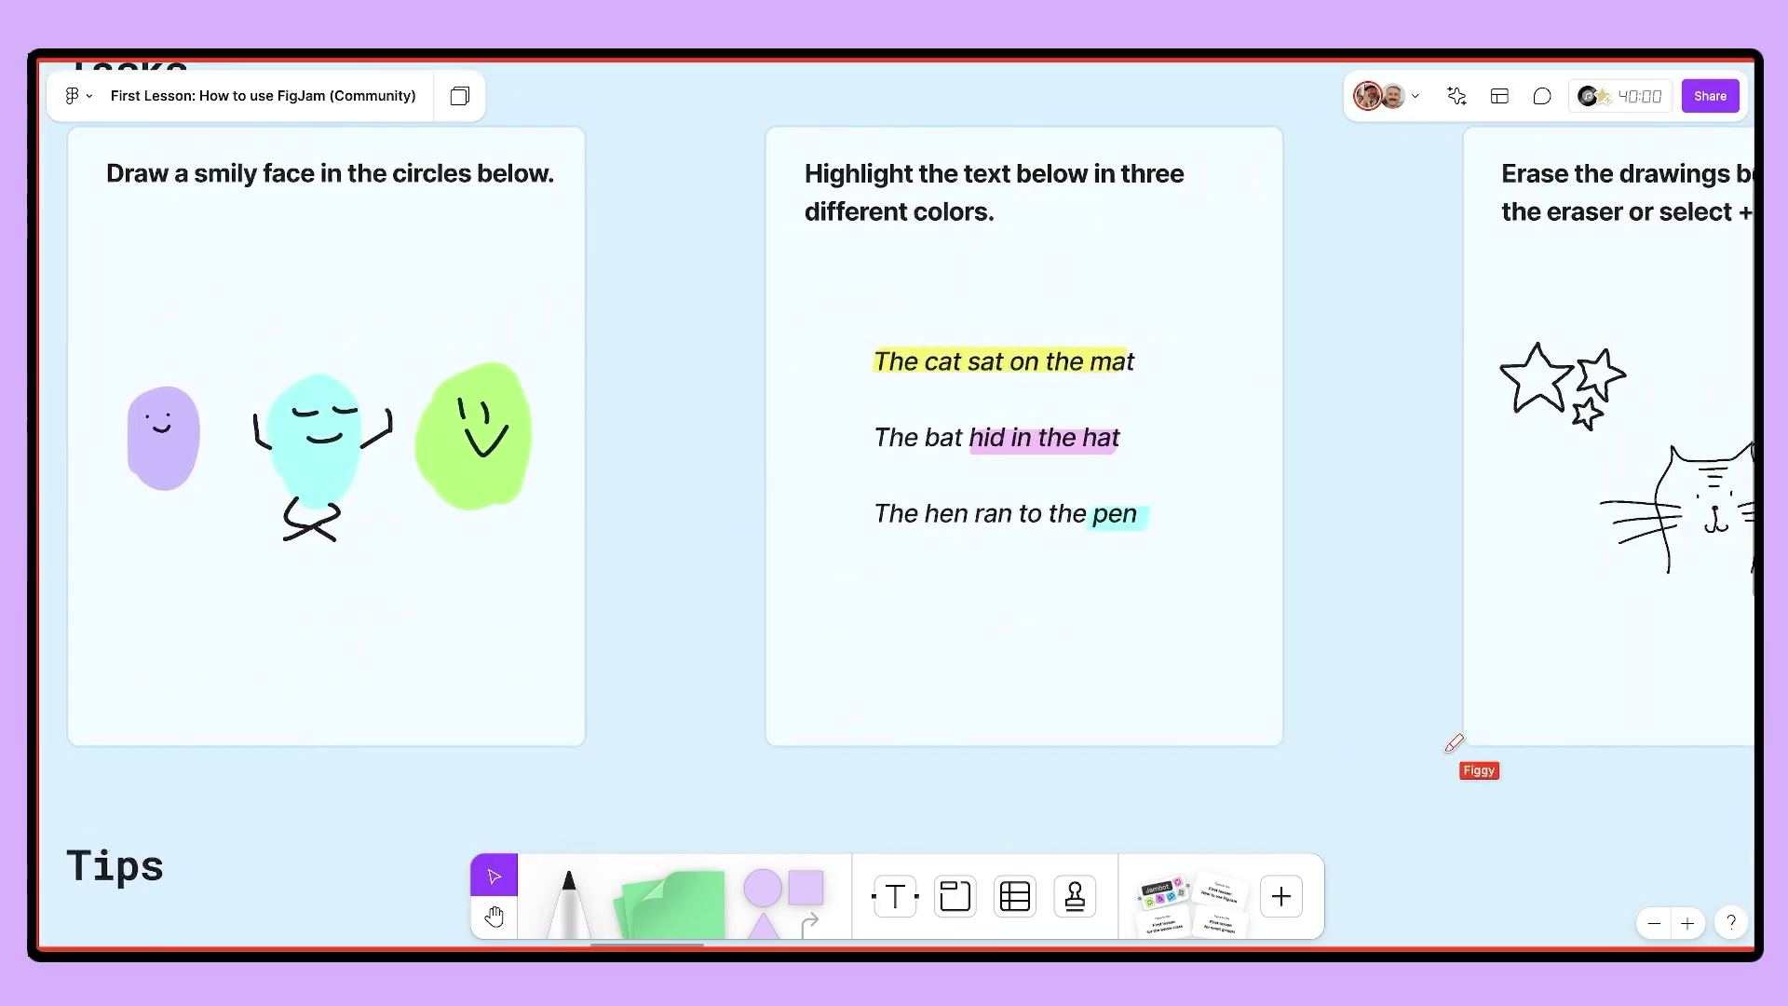
scroll(894, 503, right, 7)
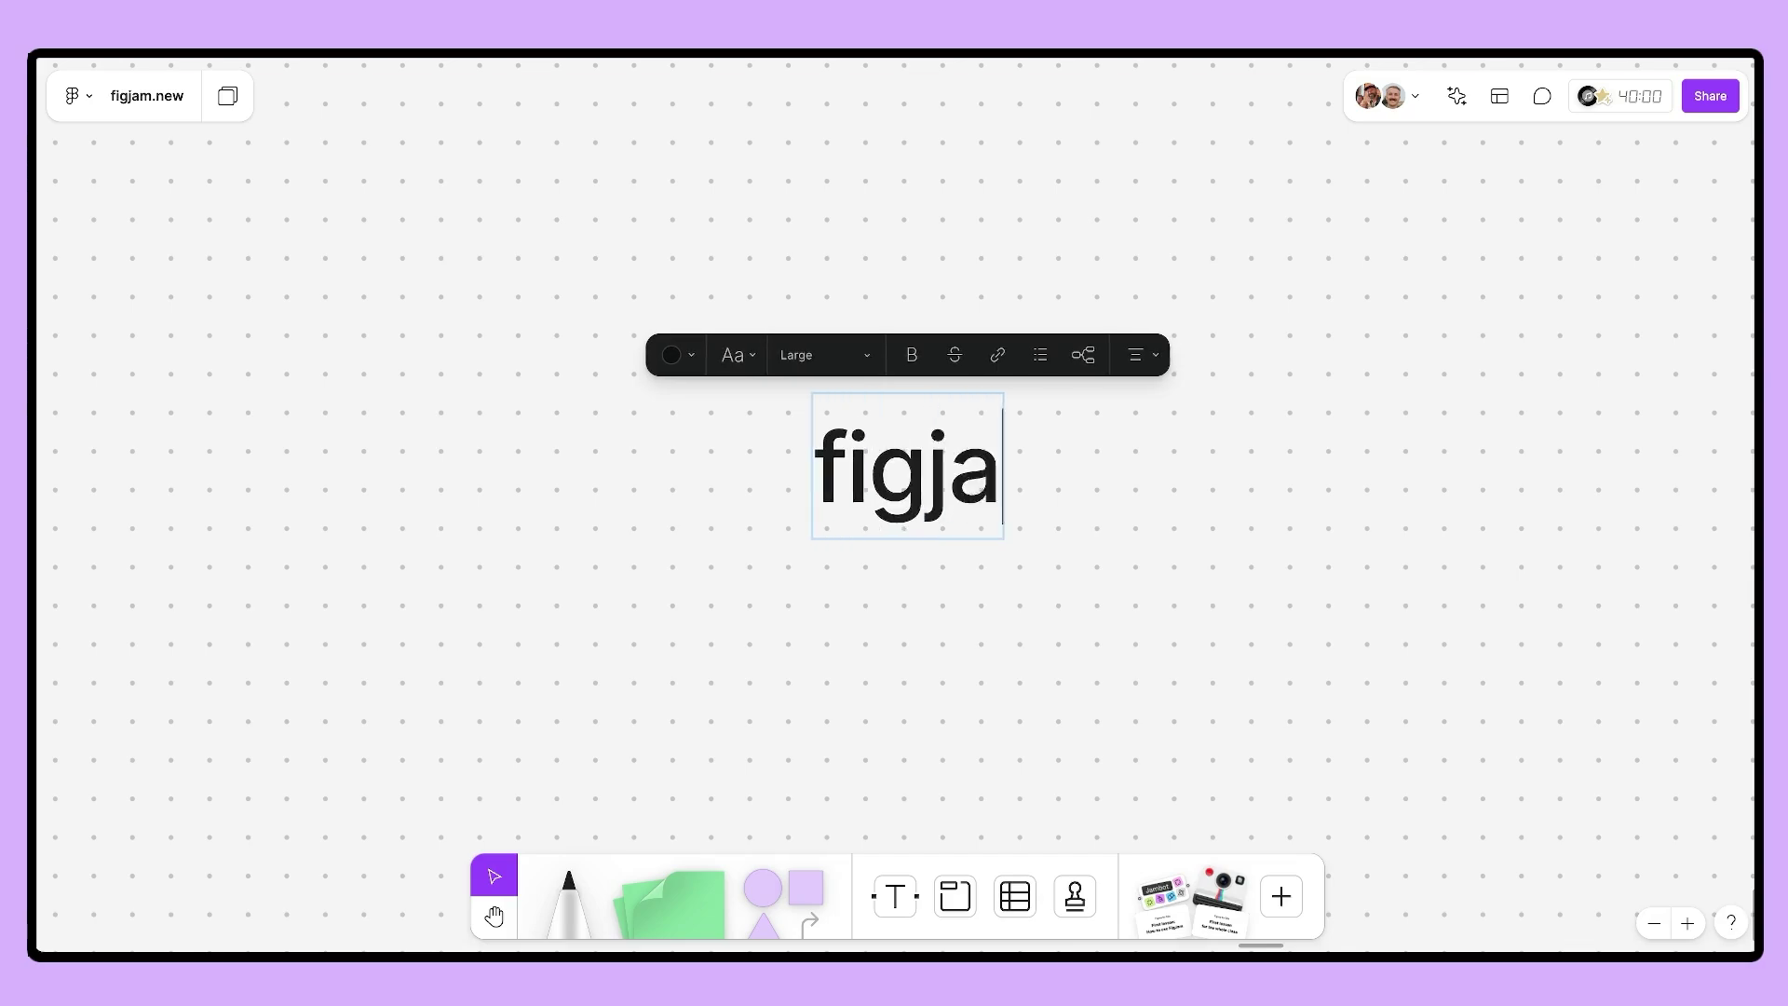
- Type the final letter 'w' to finish the text on the board
text(ws)
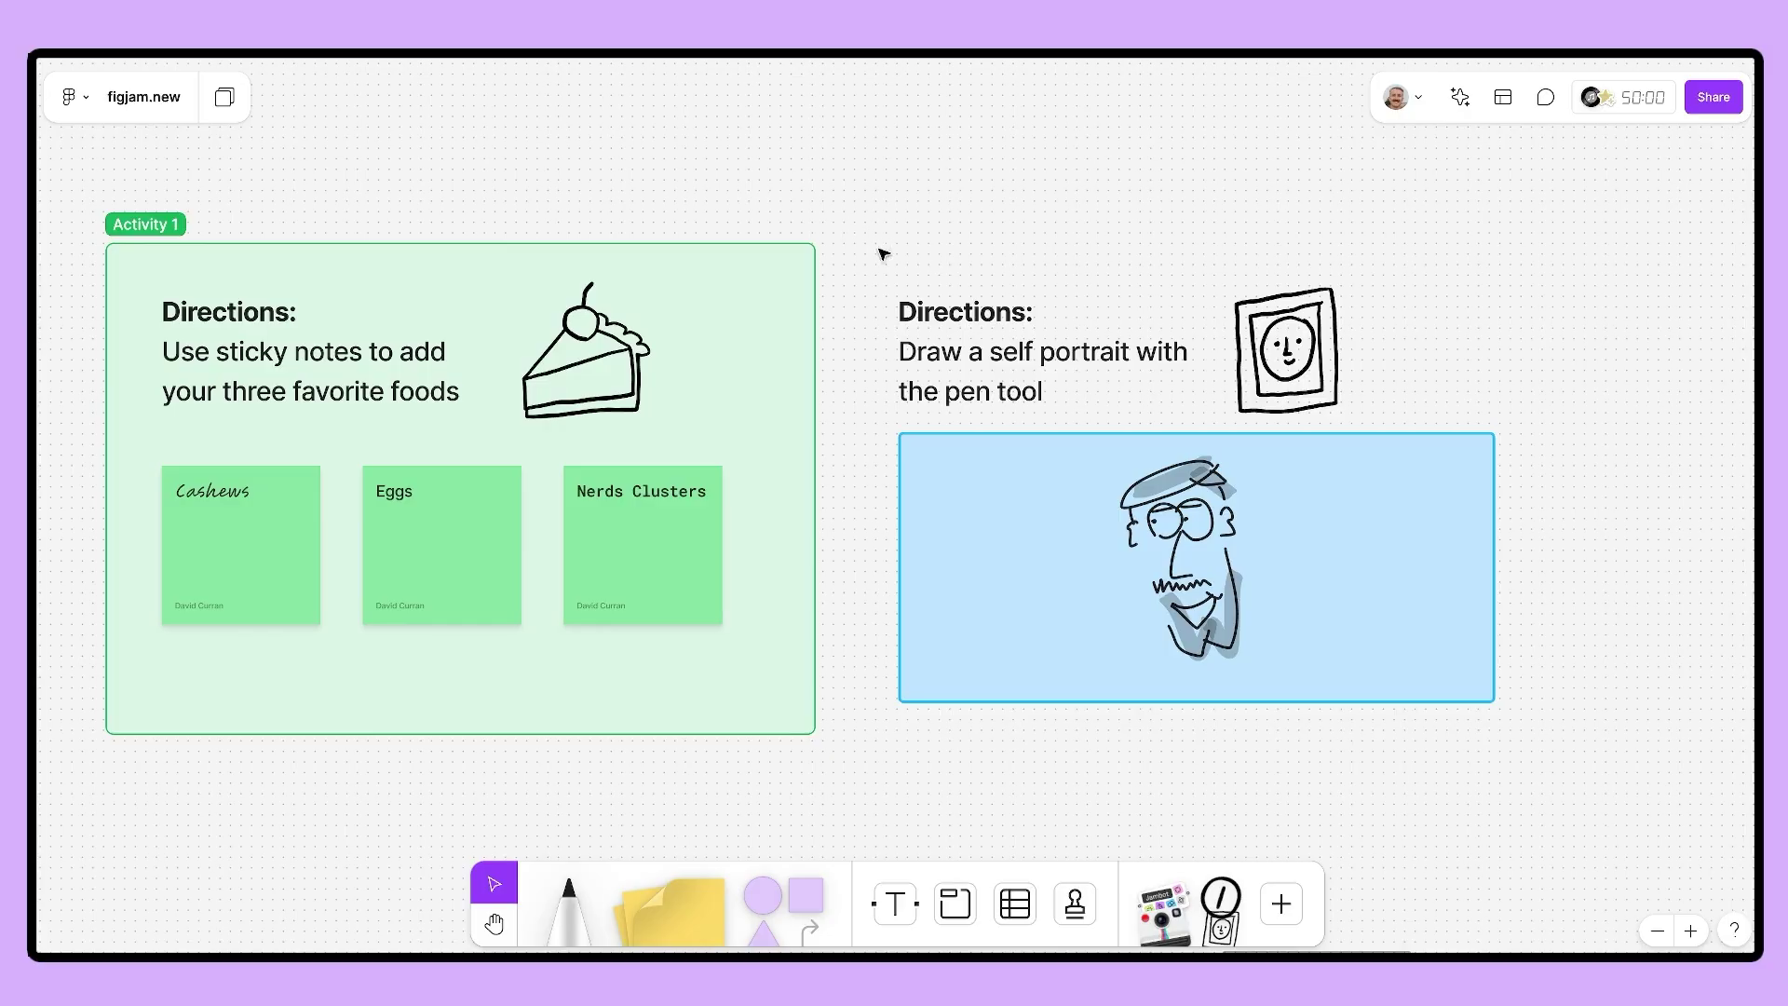
- Wrap the self-portrait drawing objects in a new light-blue section and finish renaming it
drag(917, 319, 1325, 563)
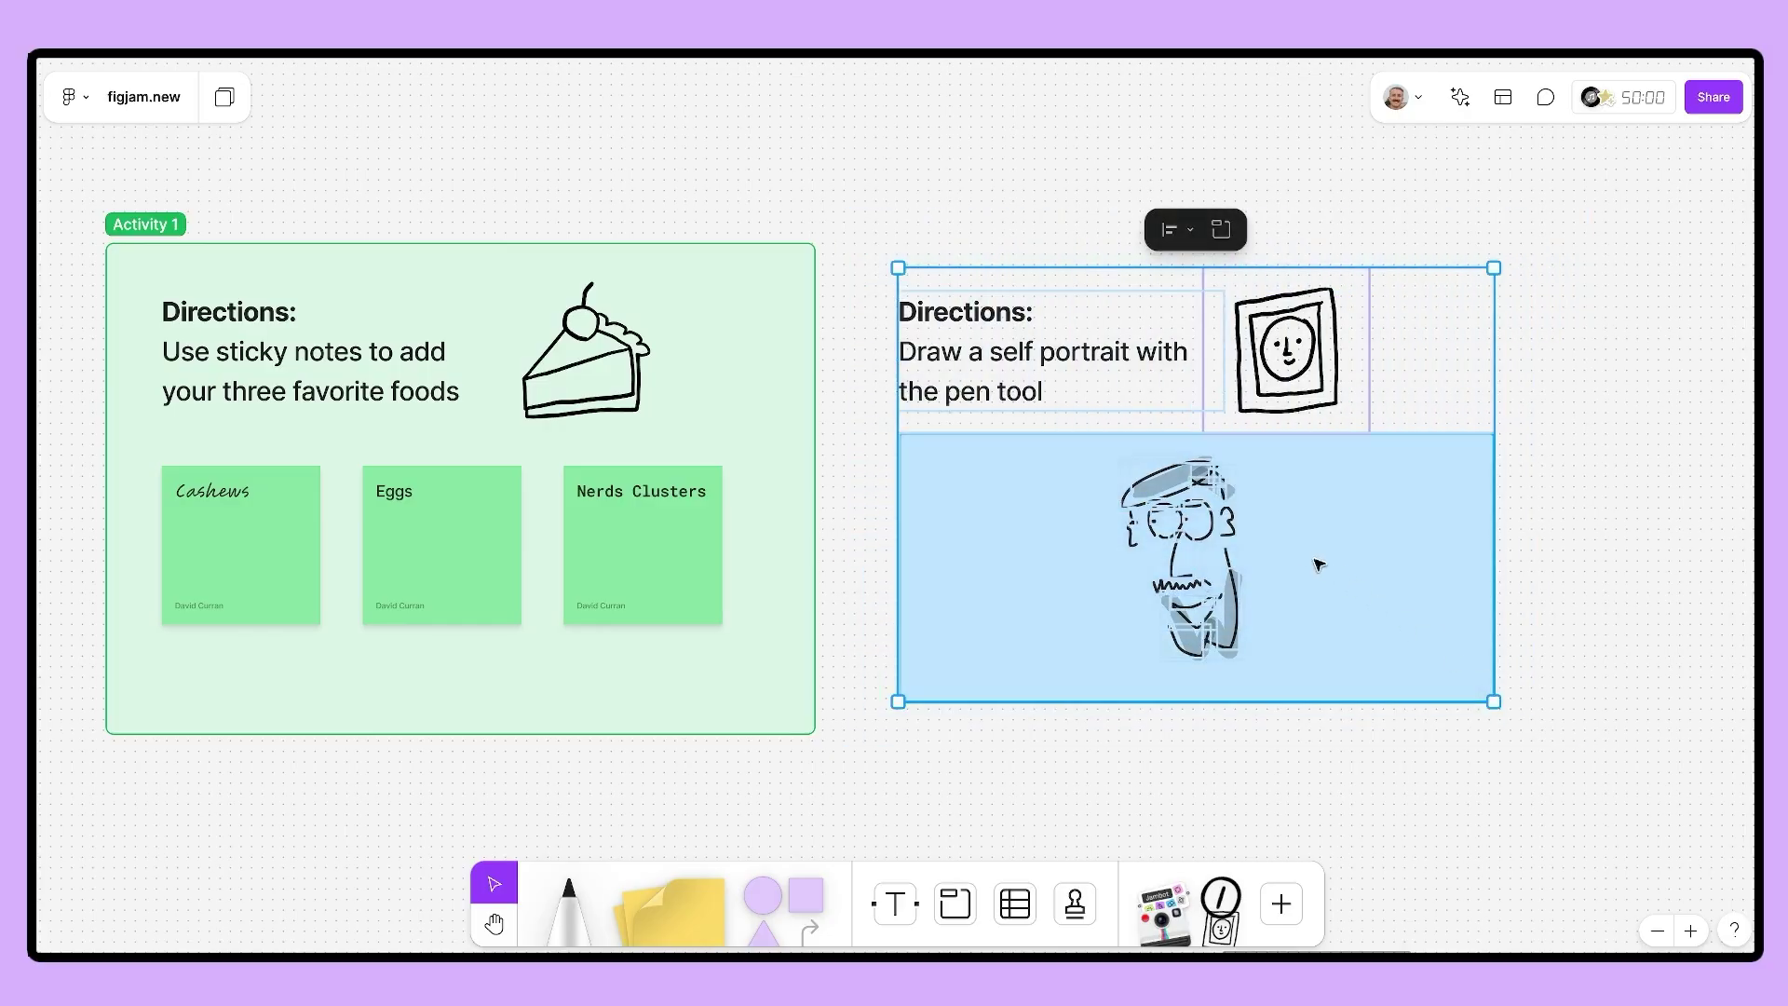
right_click(1311, 549)
click(1346, 649)
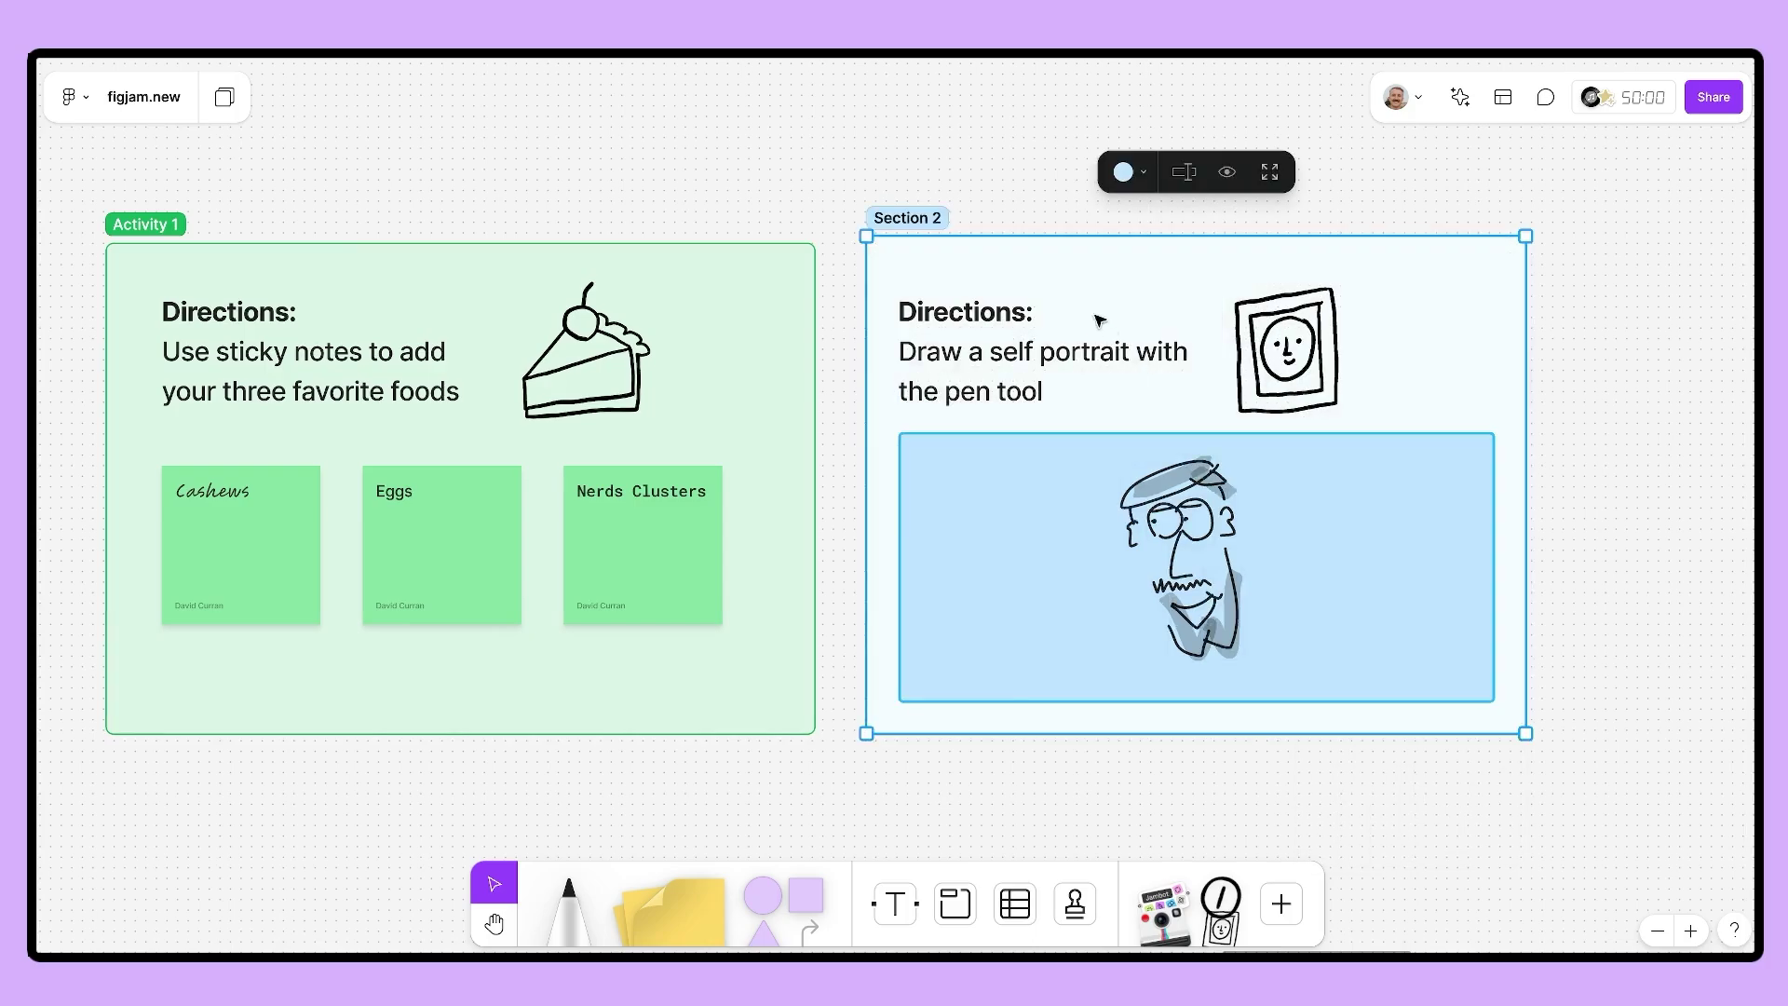
click(1127, 174)
click(1191, 225)
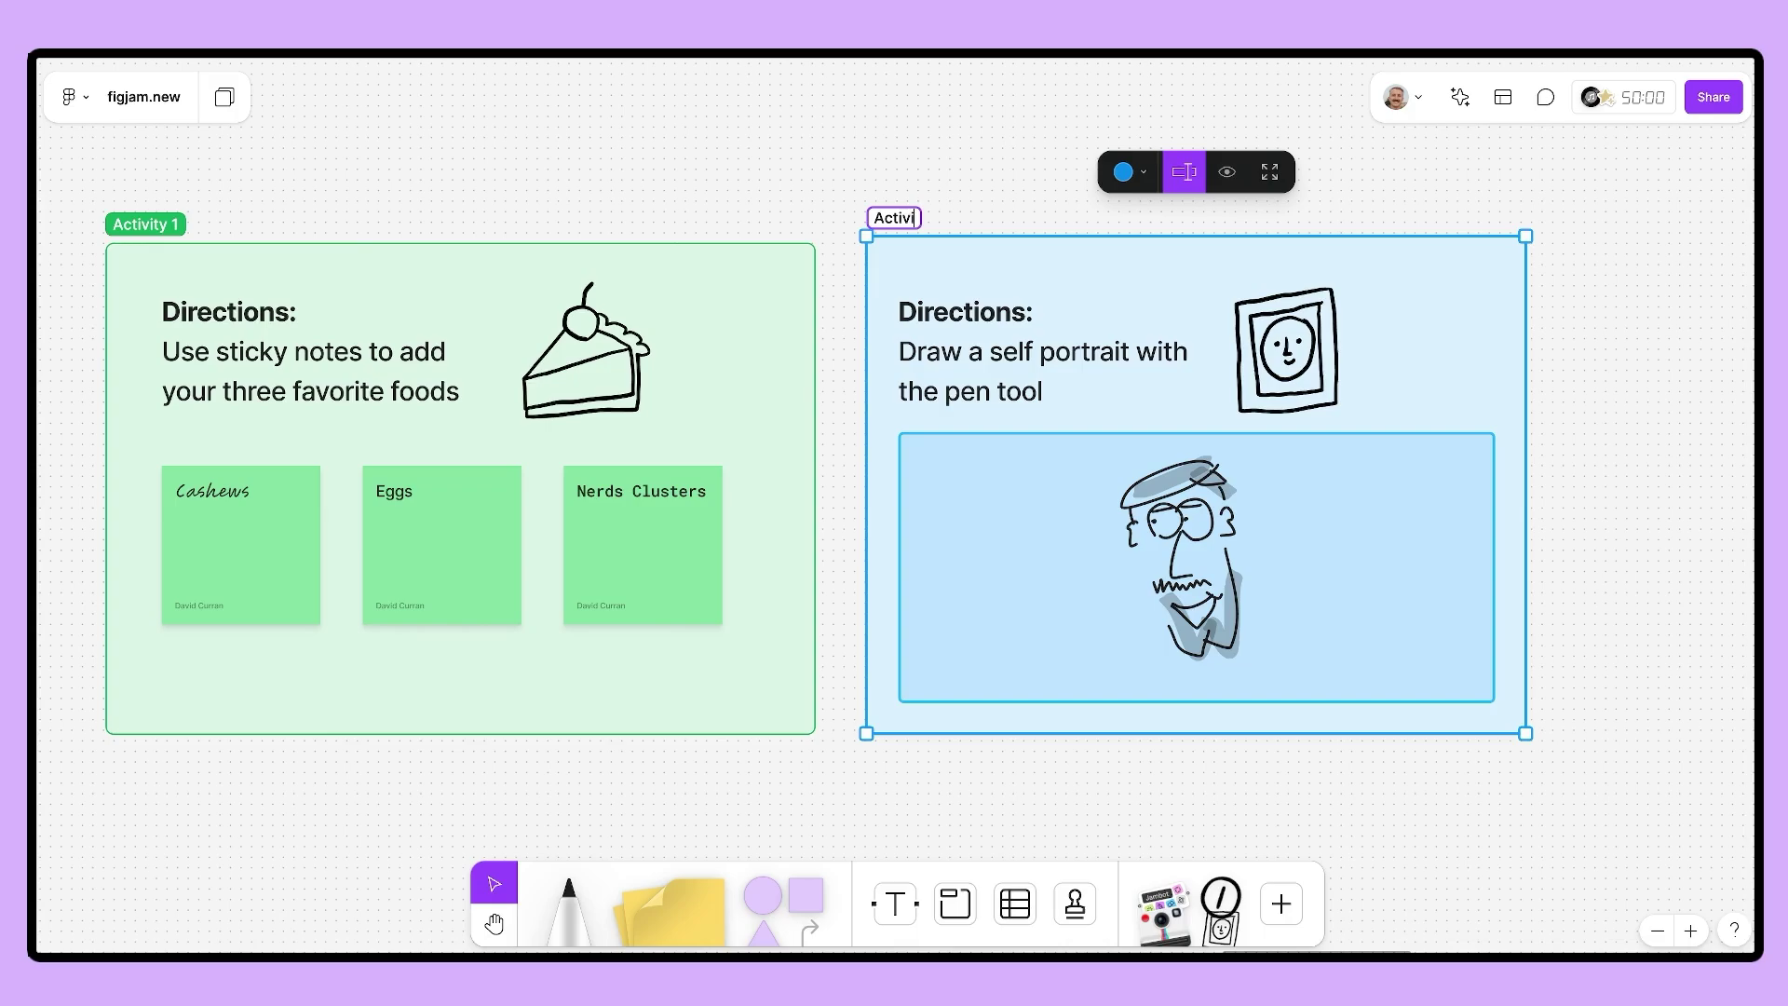
click(769, 173)
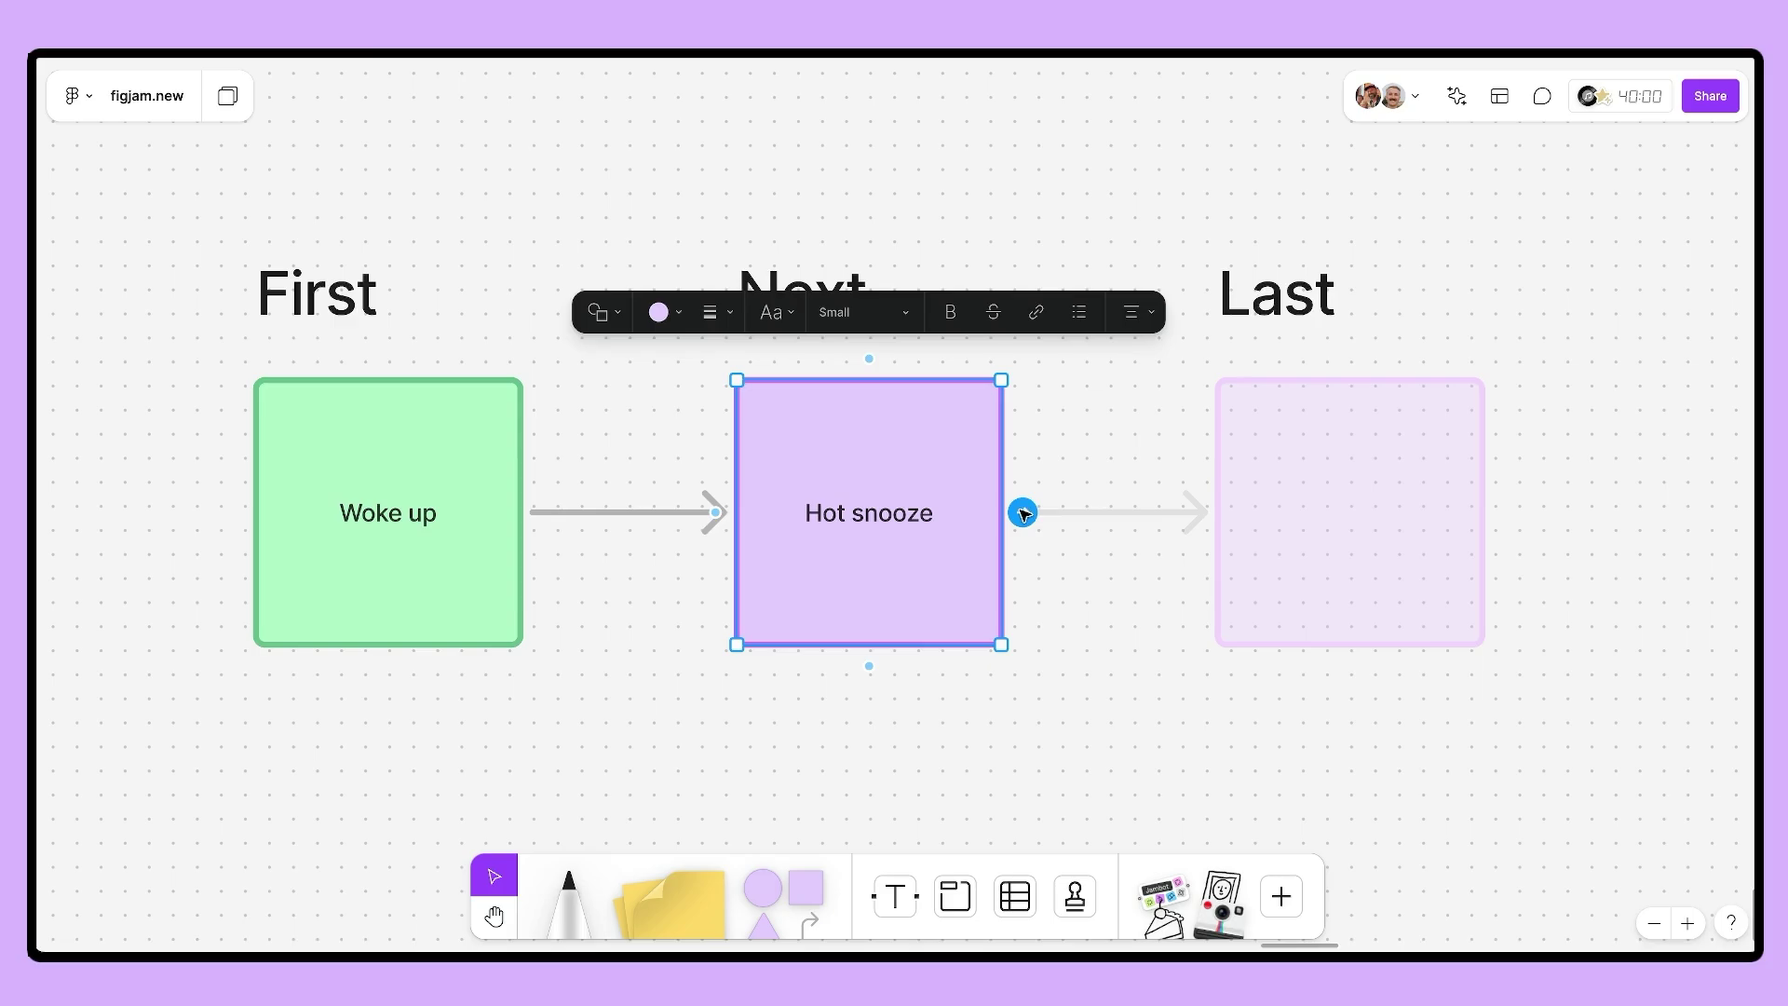
- Add a connected 'Ate eggs' shape after Hot snooze and fill it light blue
click(1021, 511)
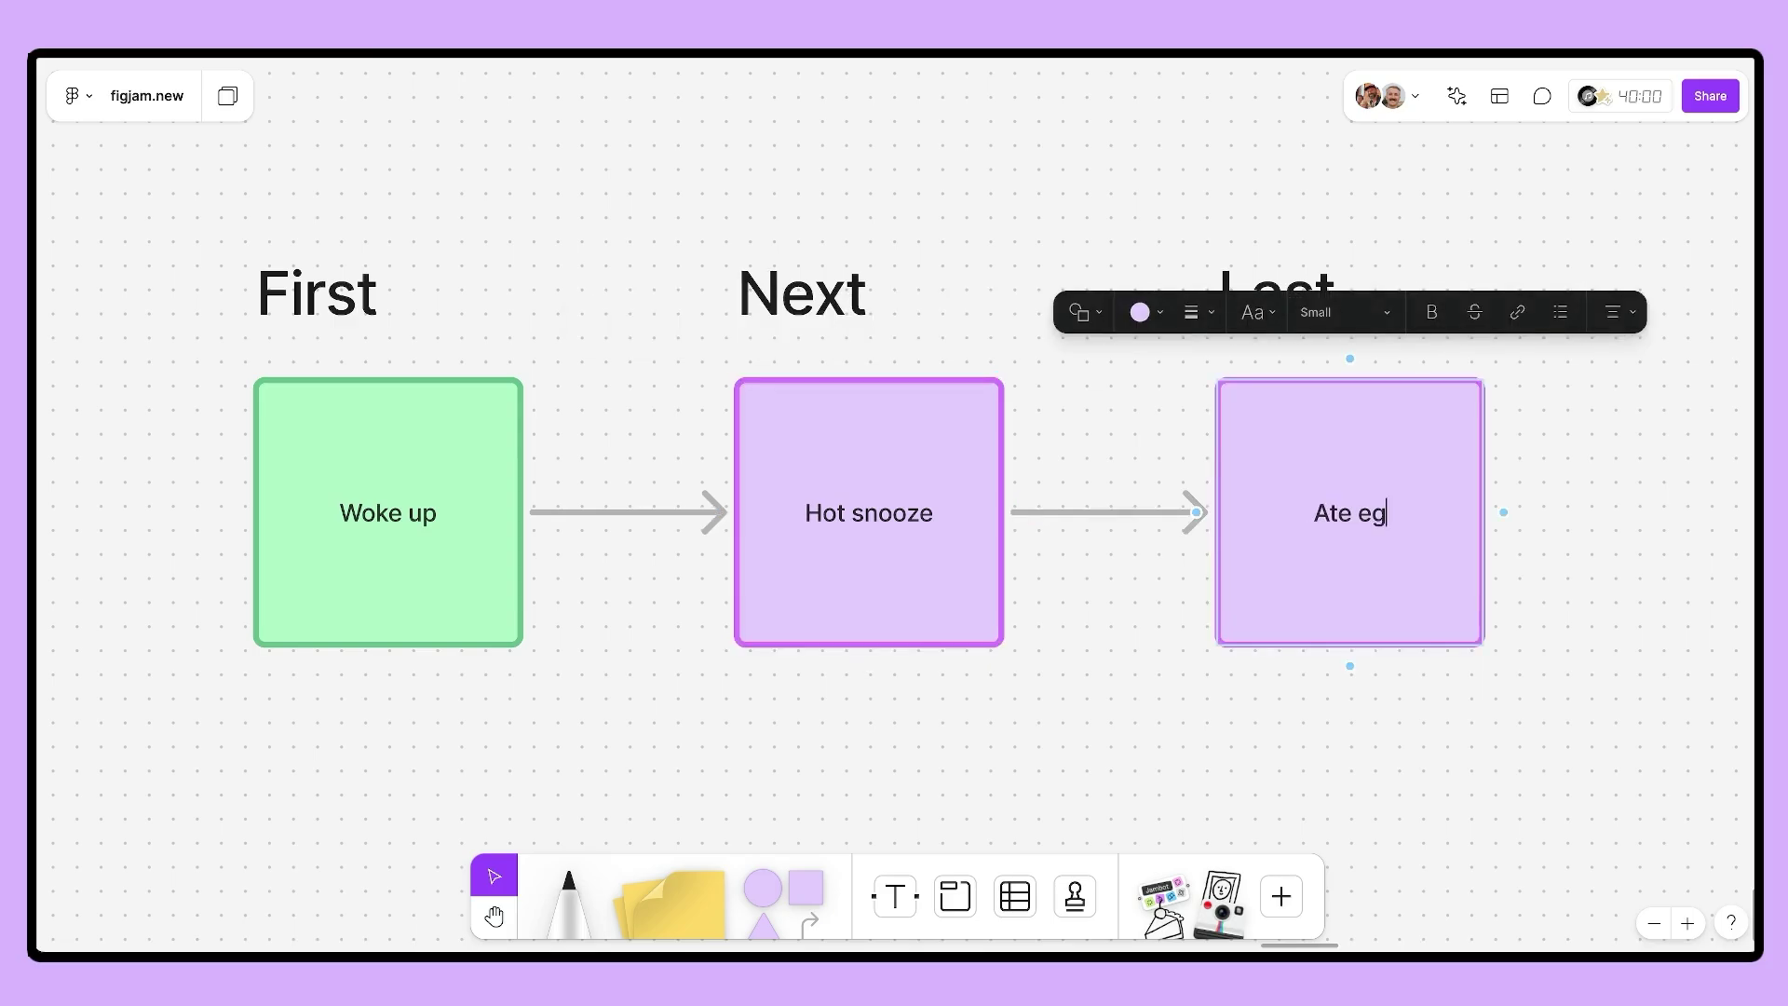
click(1140, 312)
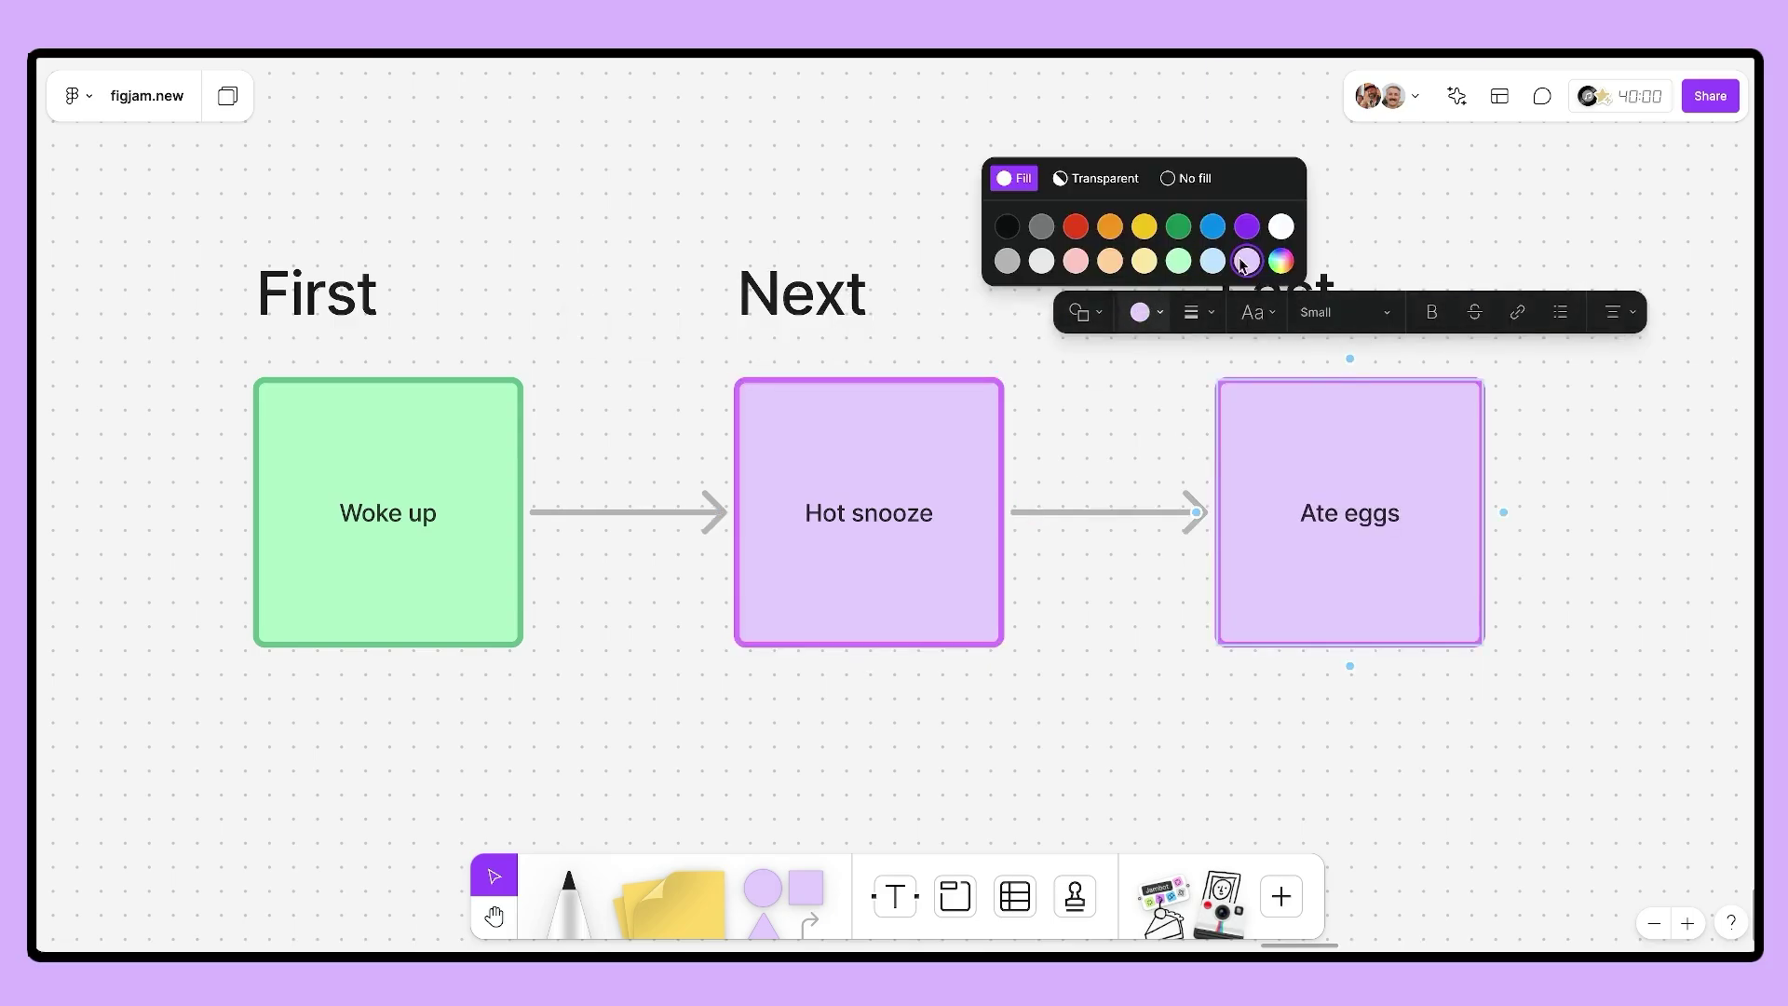
click(1213, 261)
click(1097, 716)
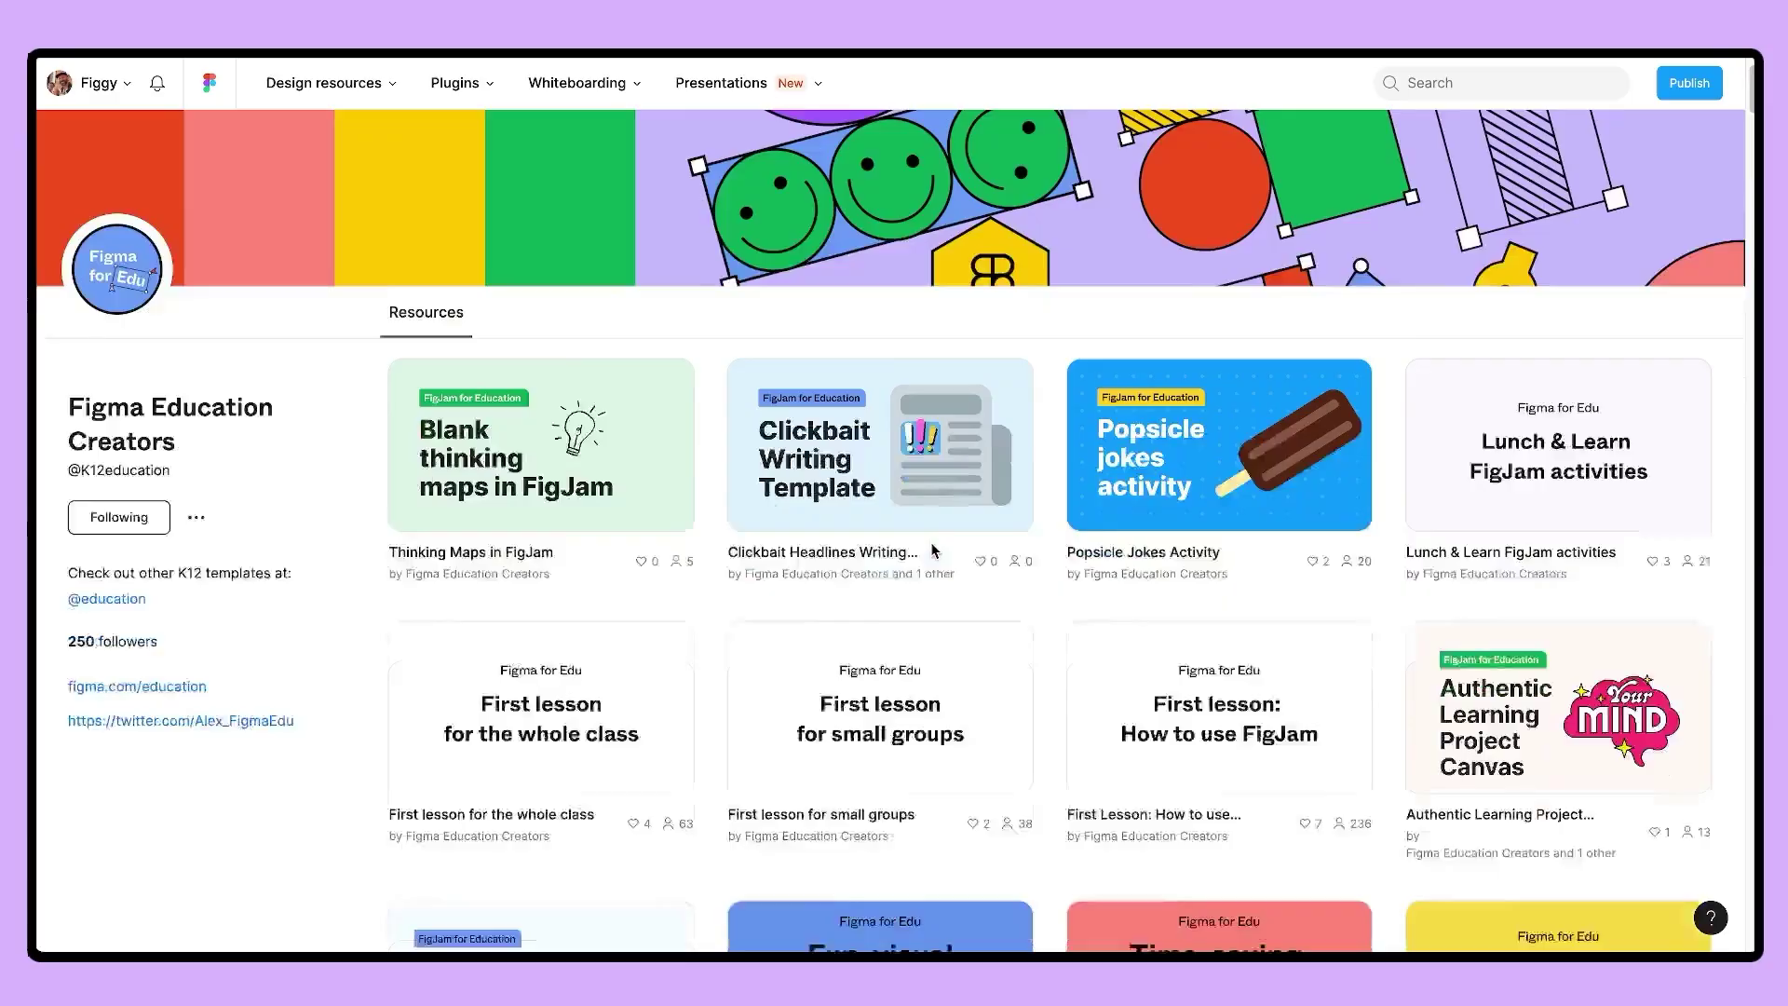
- Open the 'First lesson for small groups' community template as a FigJam board
scroll(875, 559, down, 2)
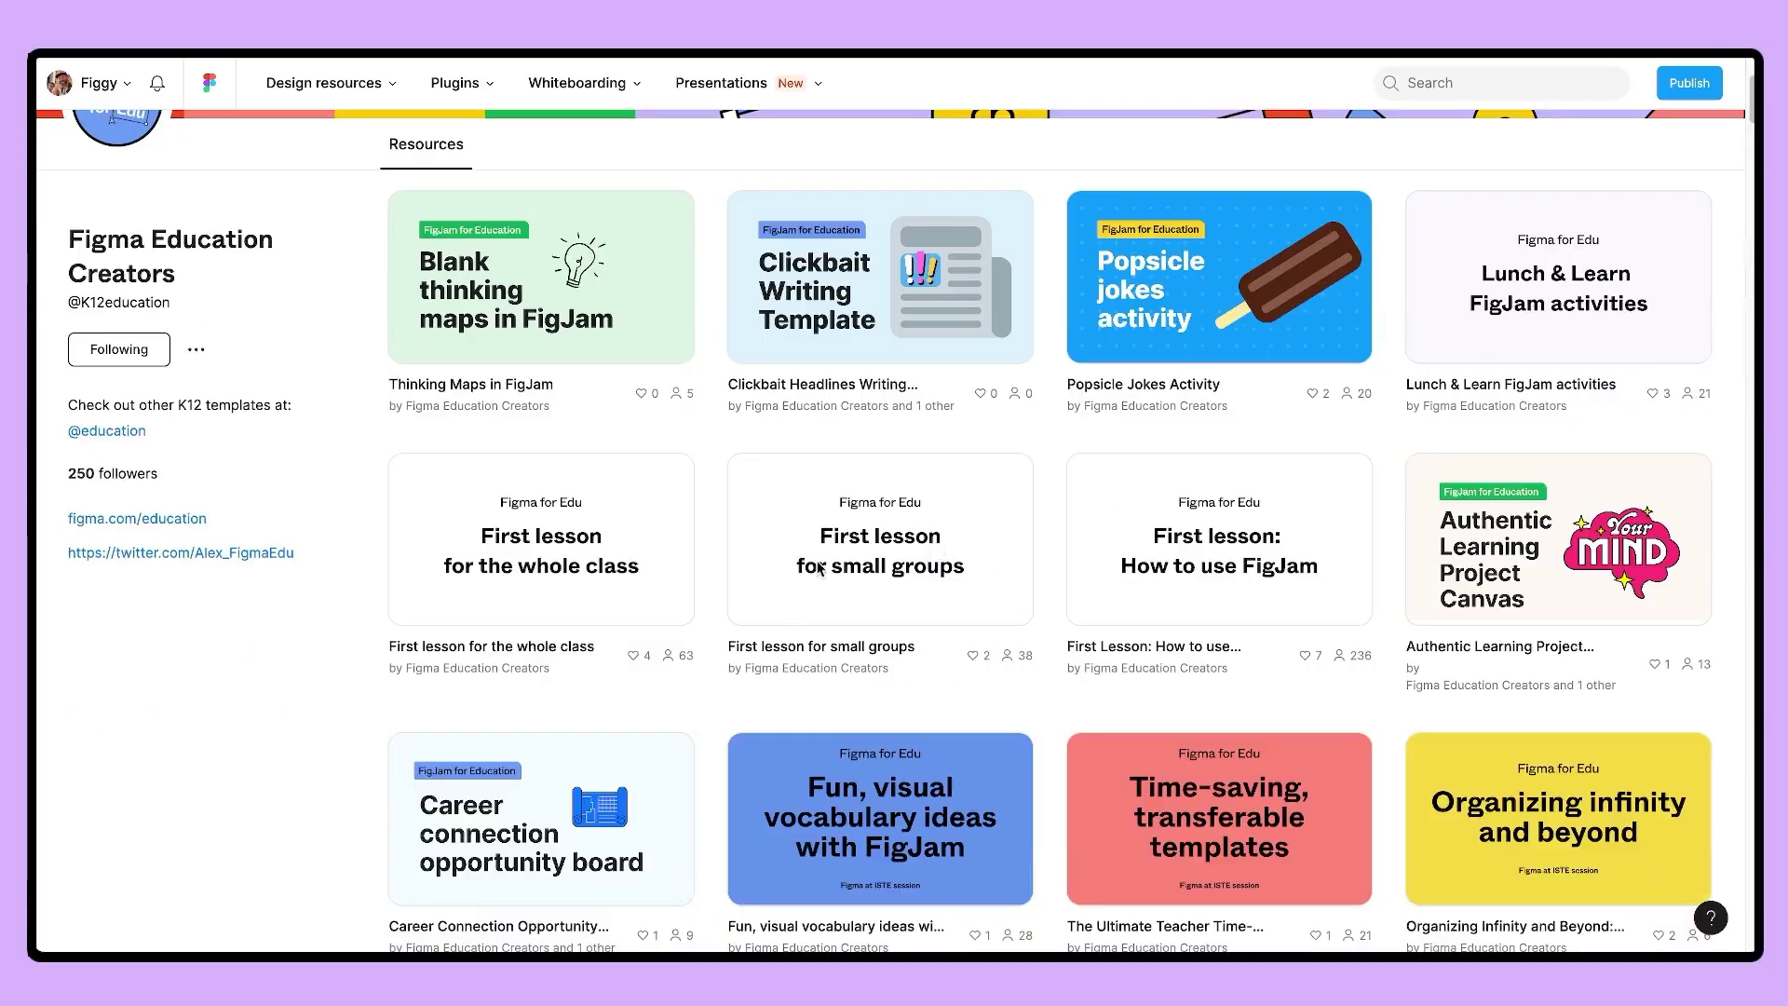
click(864, 553)
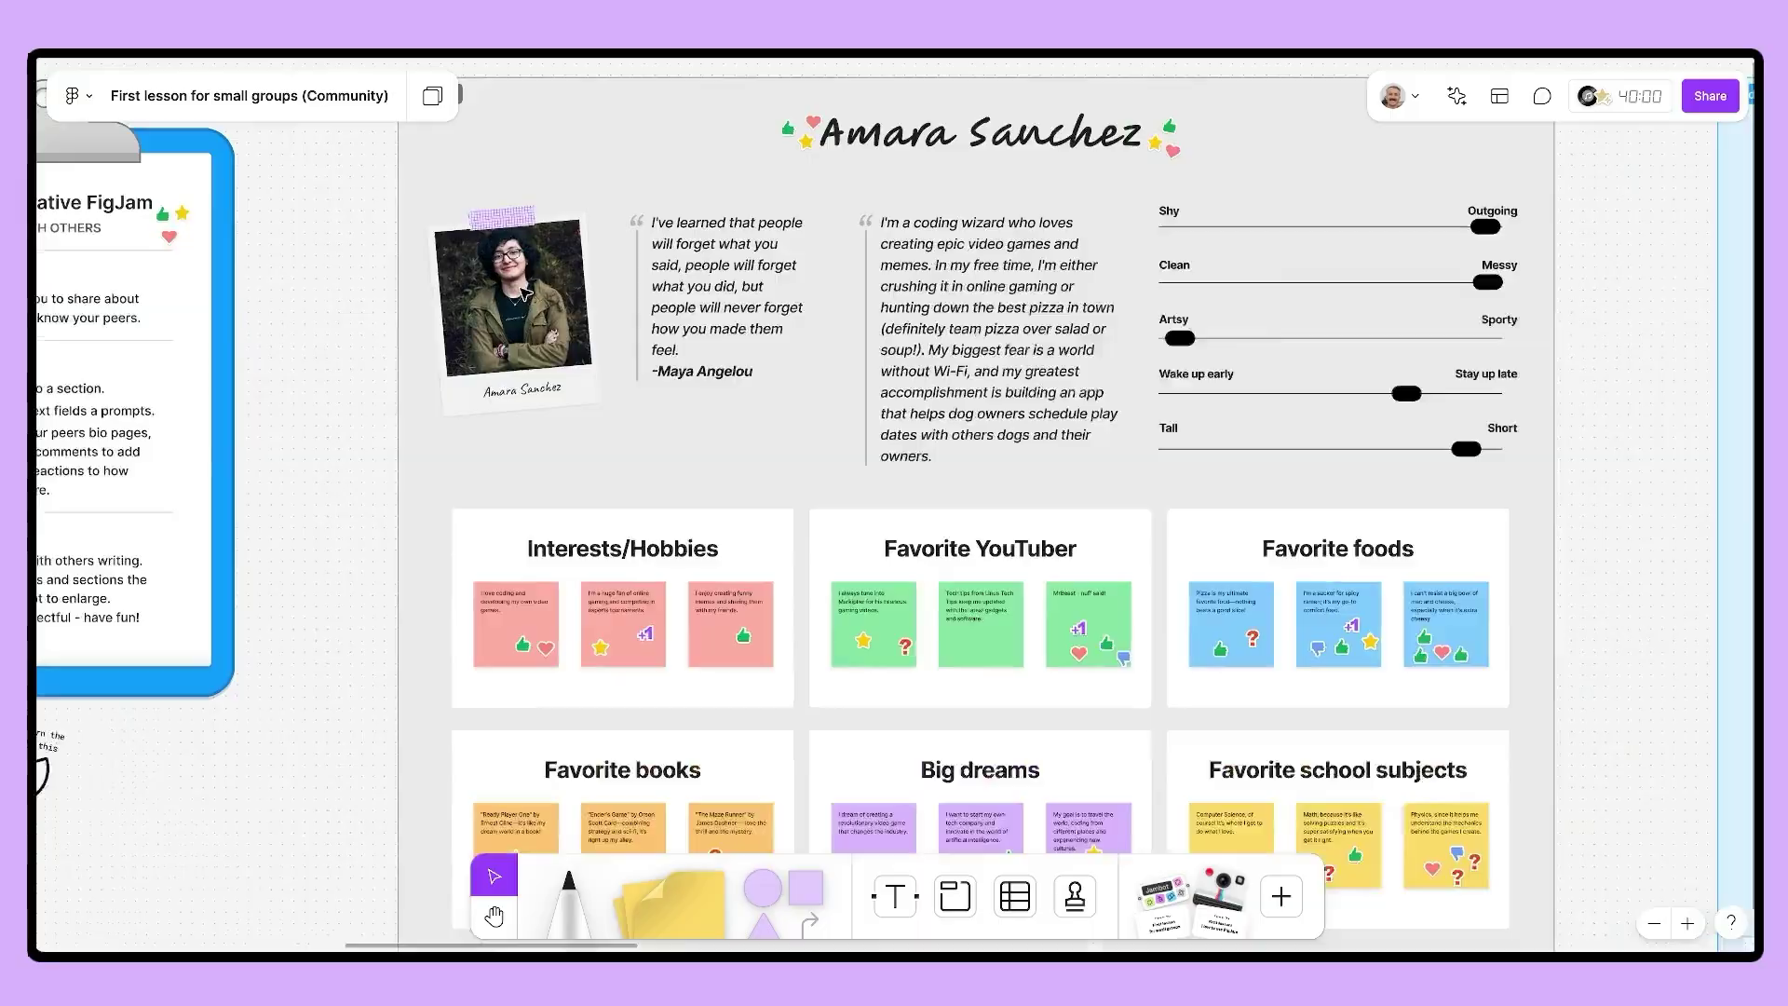
scroll(524, 291, up, 5)
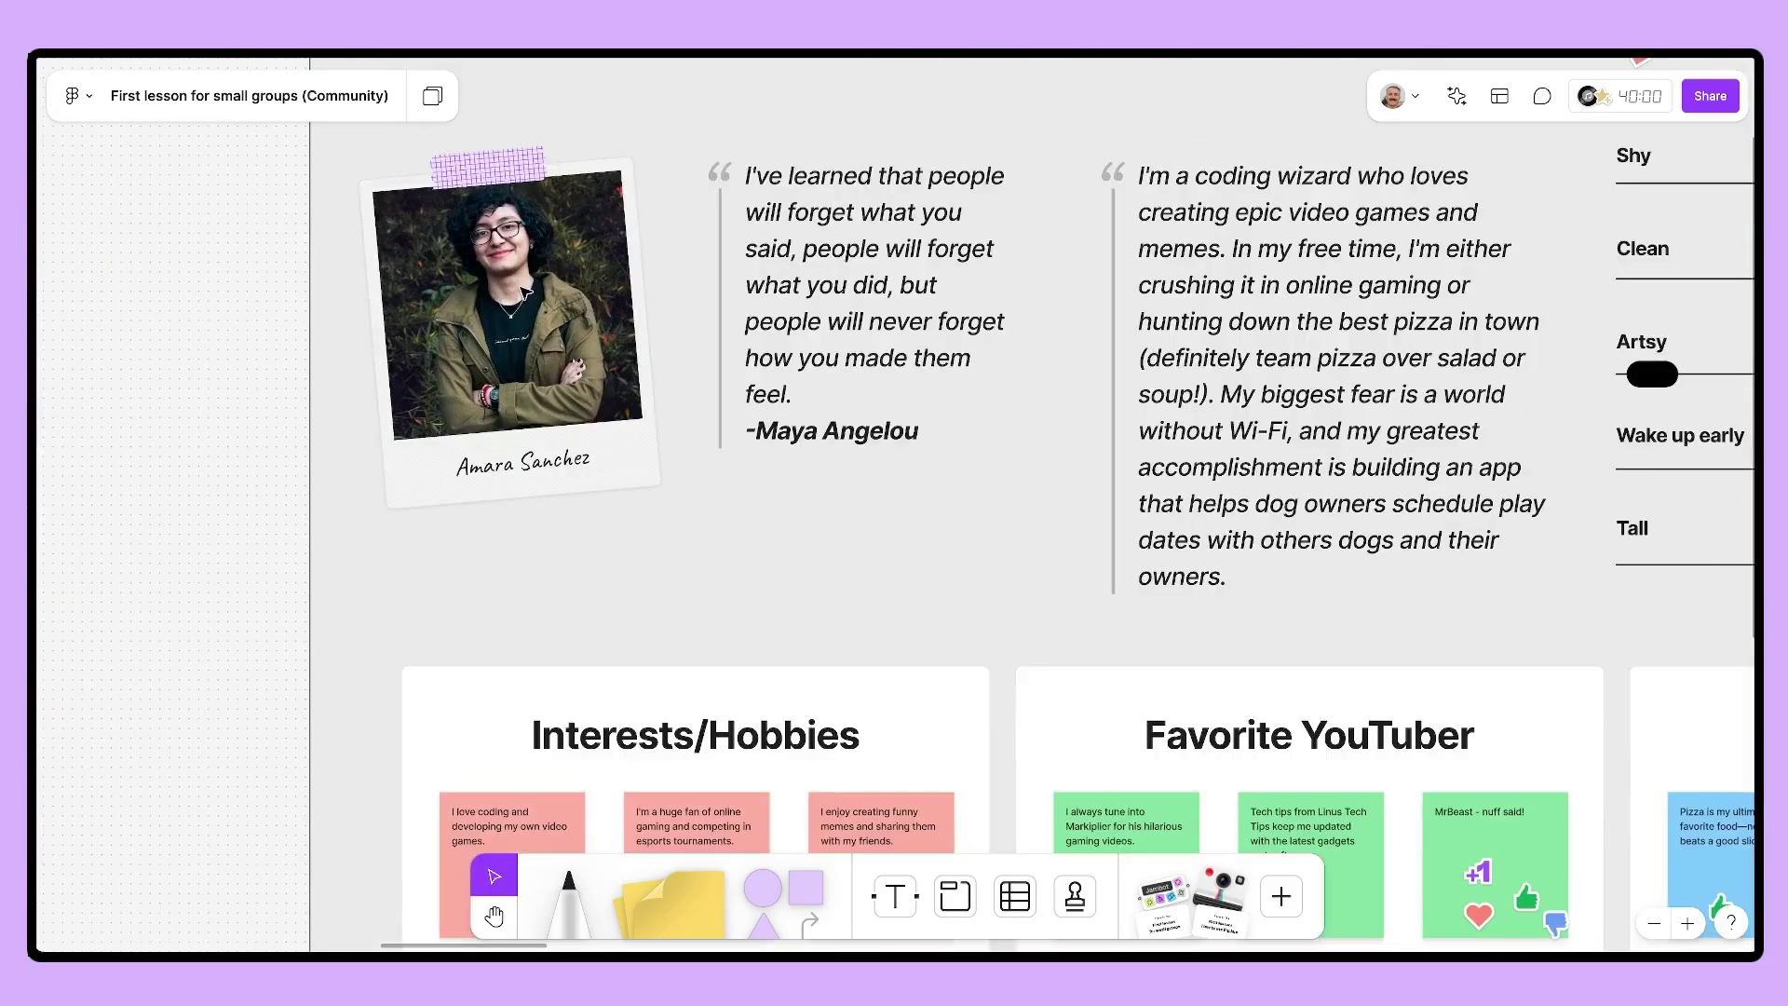
- Jump to the Student 6 frame, recolour it purple, and nudge it slightly right
scroll(684, 550, down, 5)
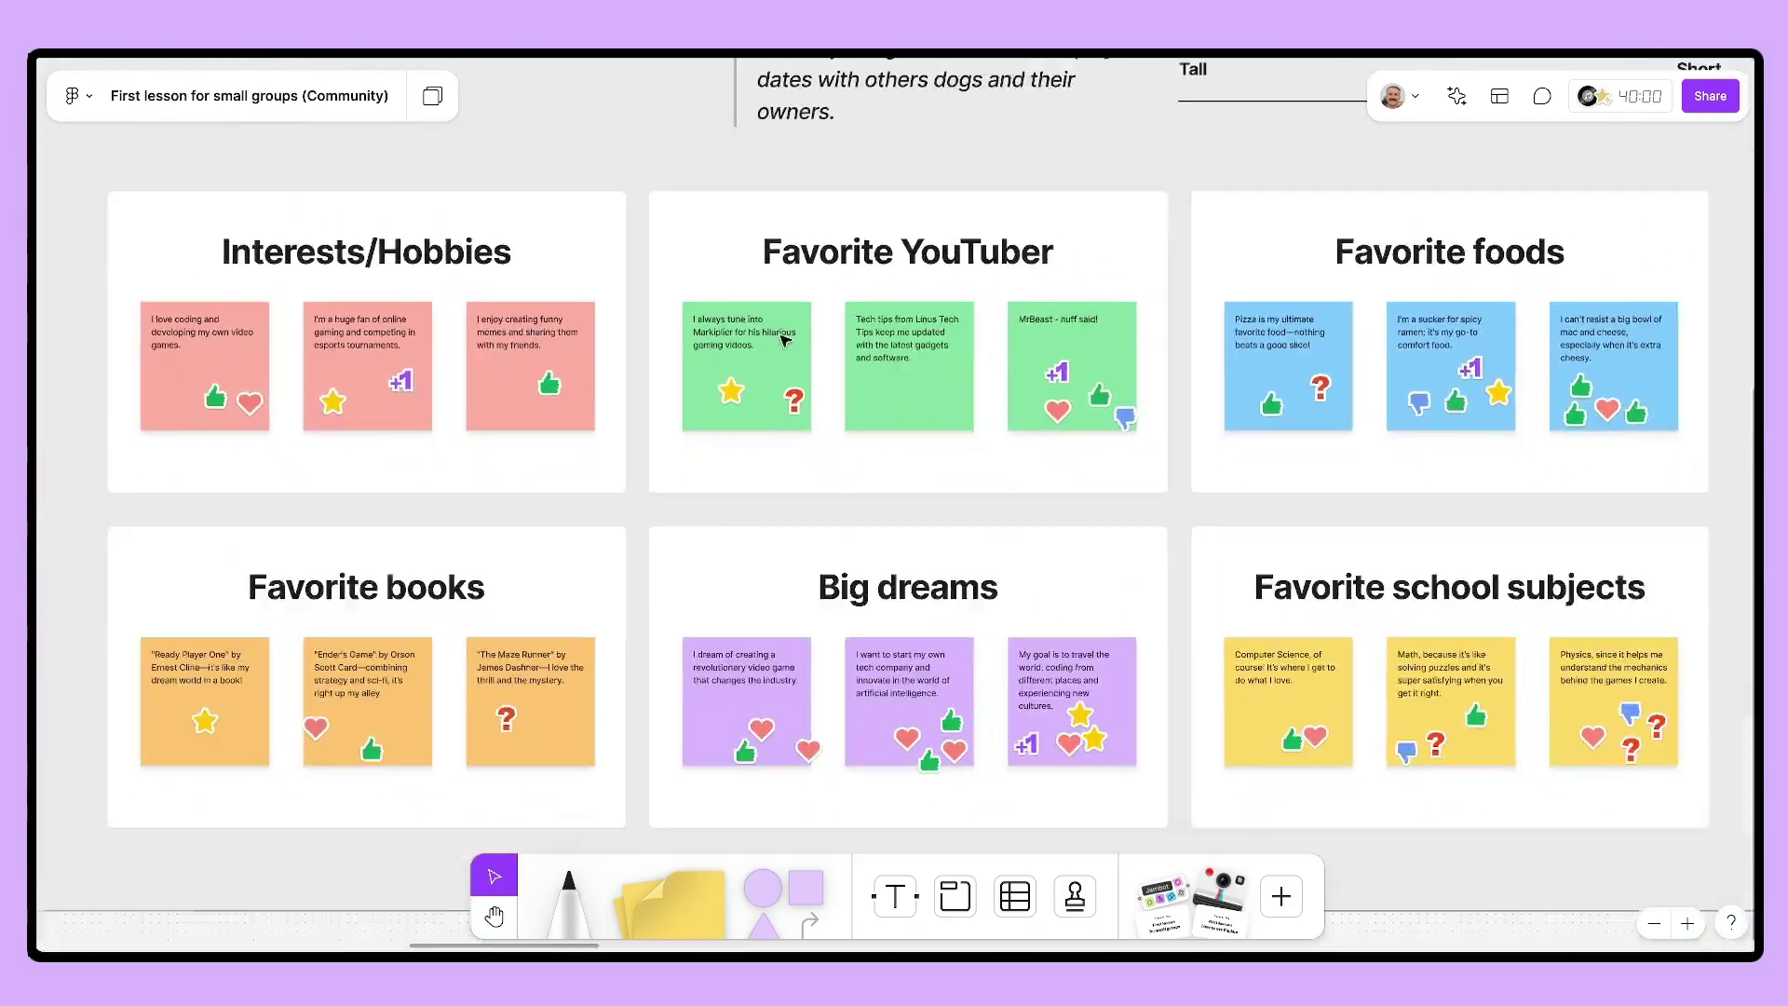
scroll(782, 341, up, 4)
scroll(782, 341, right, 2)
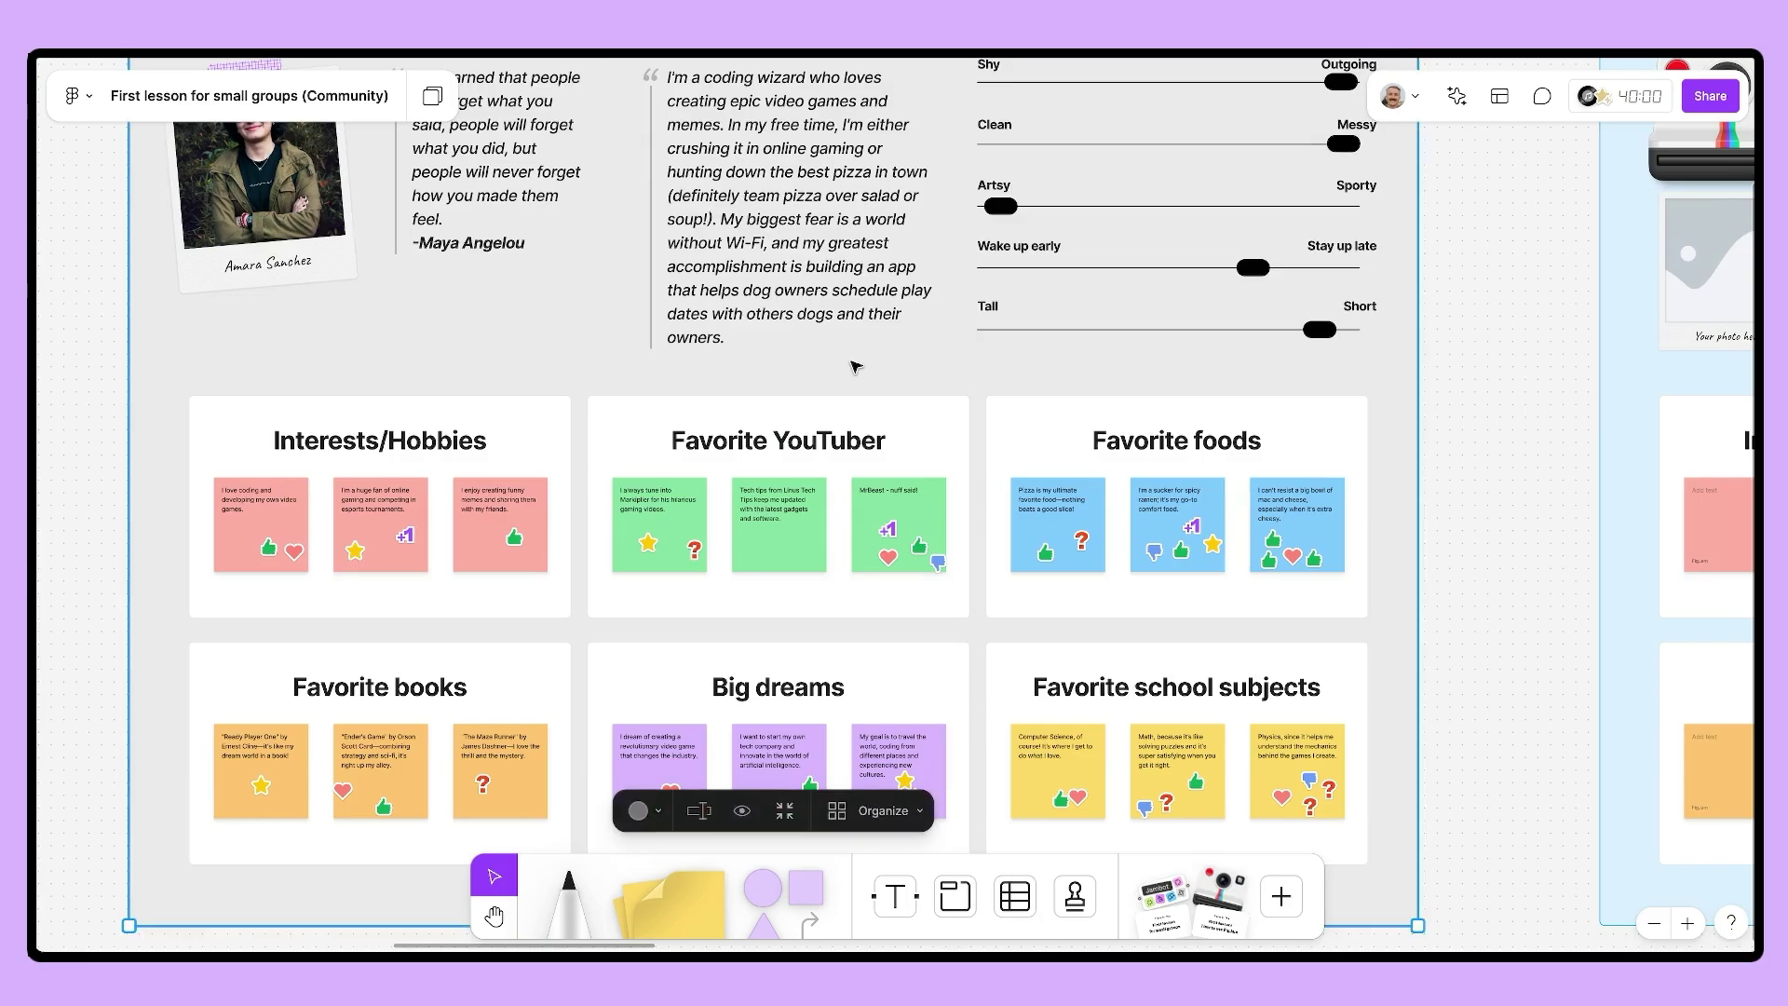
key(n)
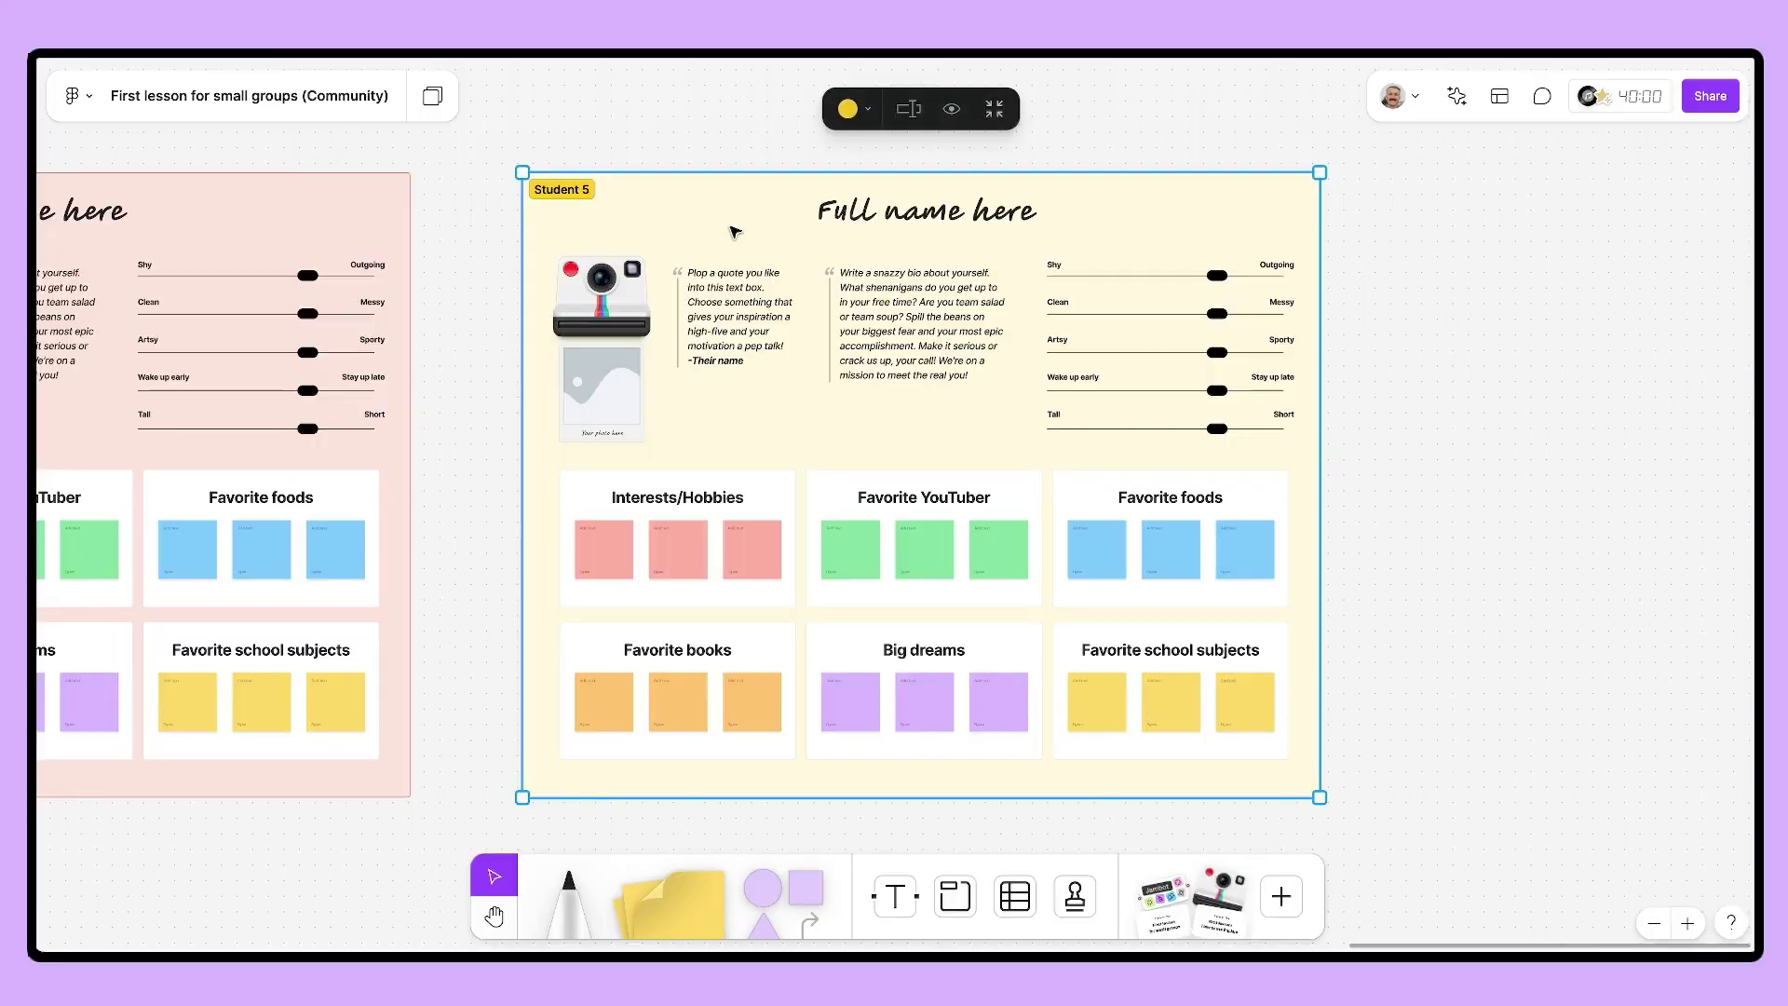
key(n)
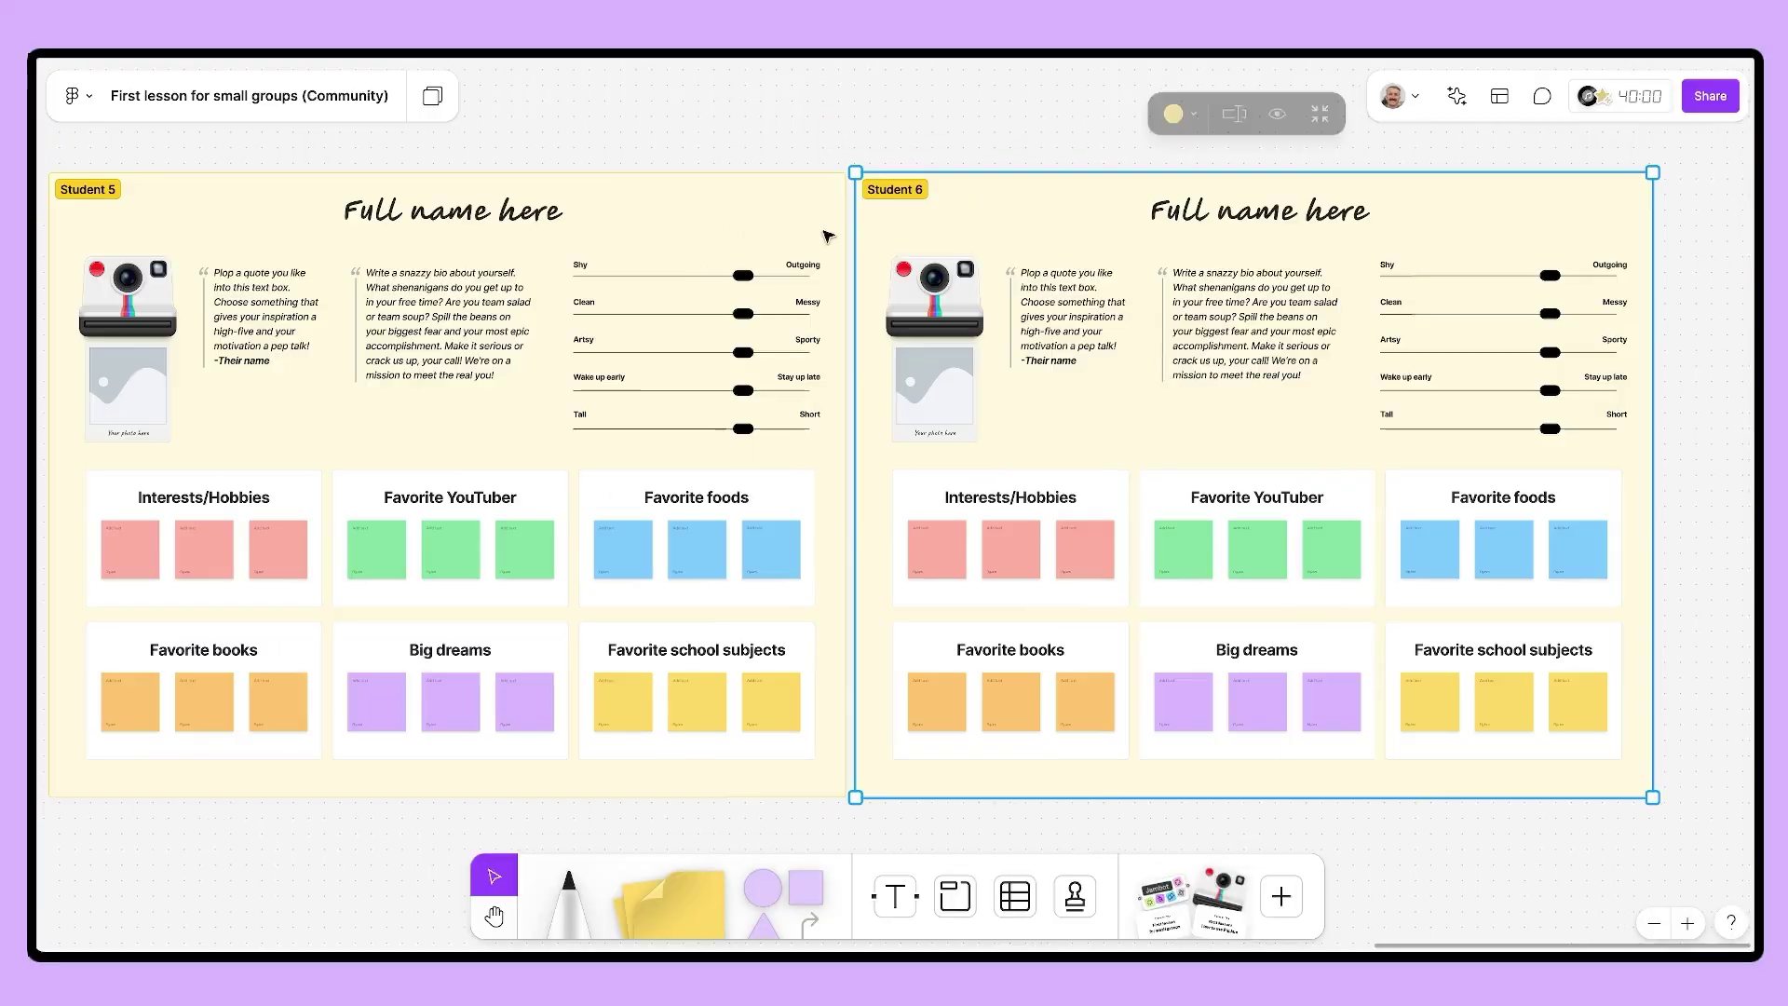
click(1175, 109)
click(1263, 174)
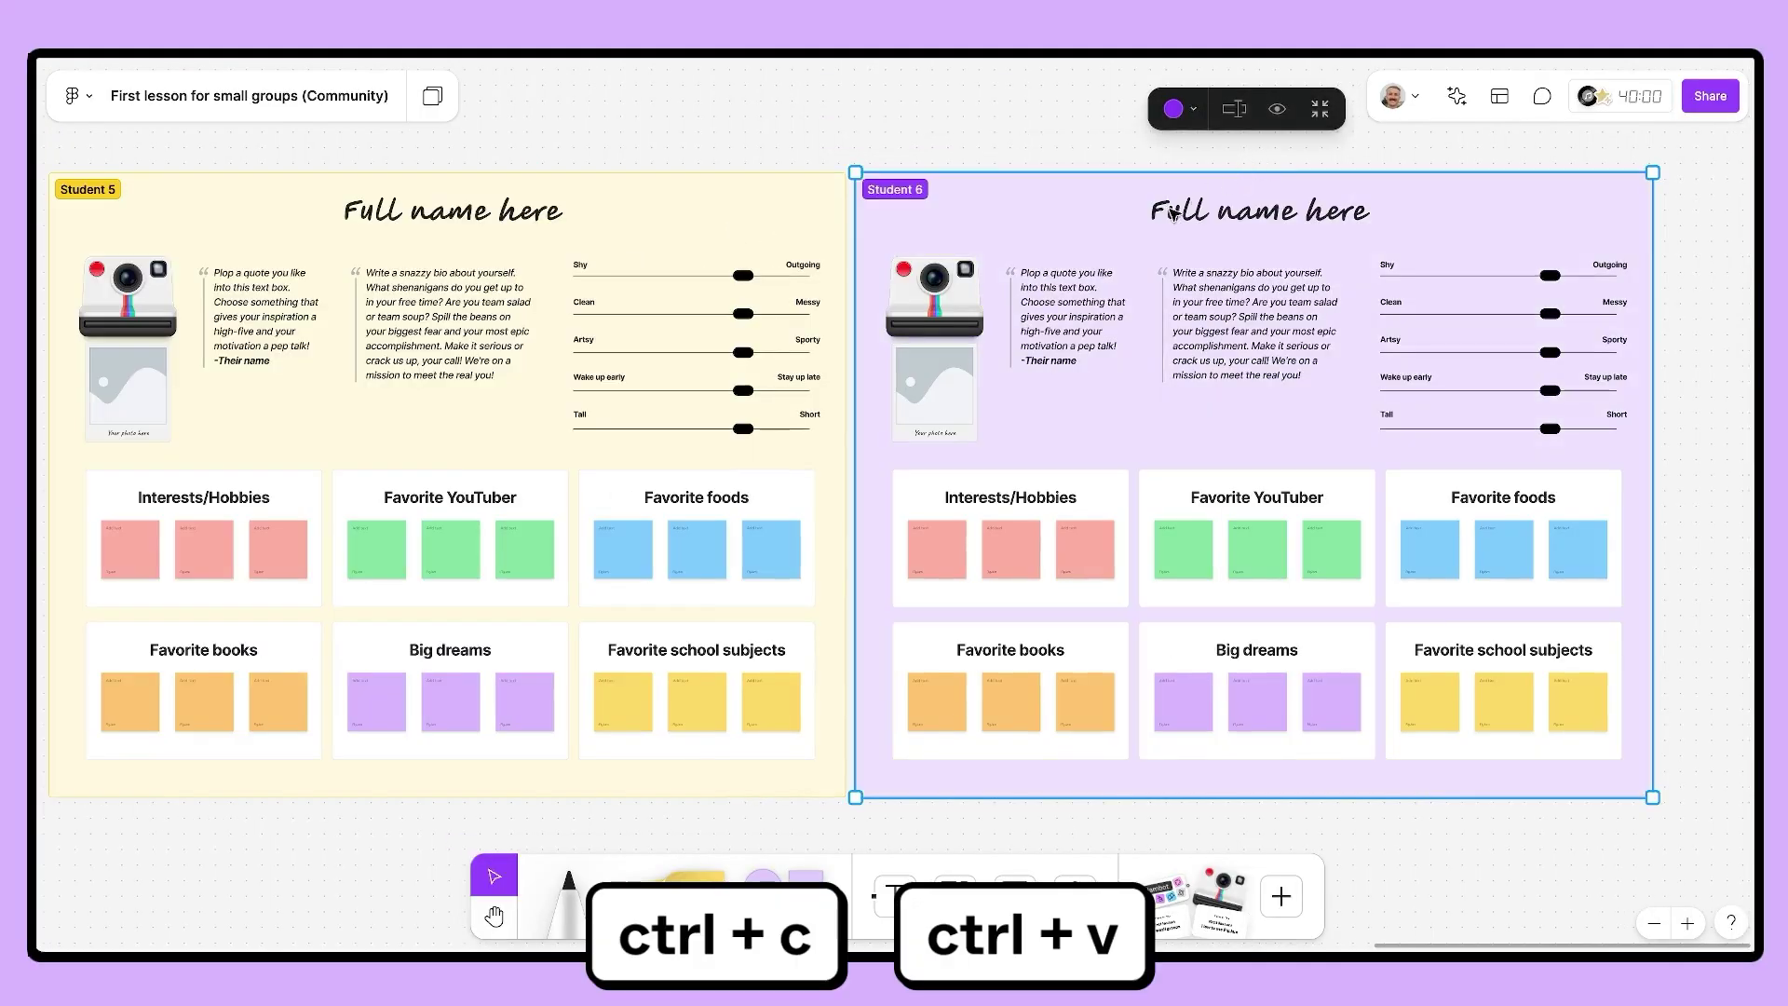
drag(1198, 205, 1262, 206)
click(884, 326)
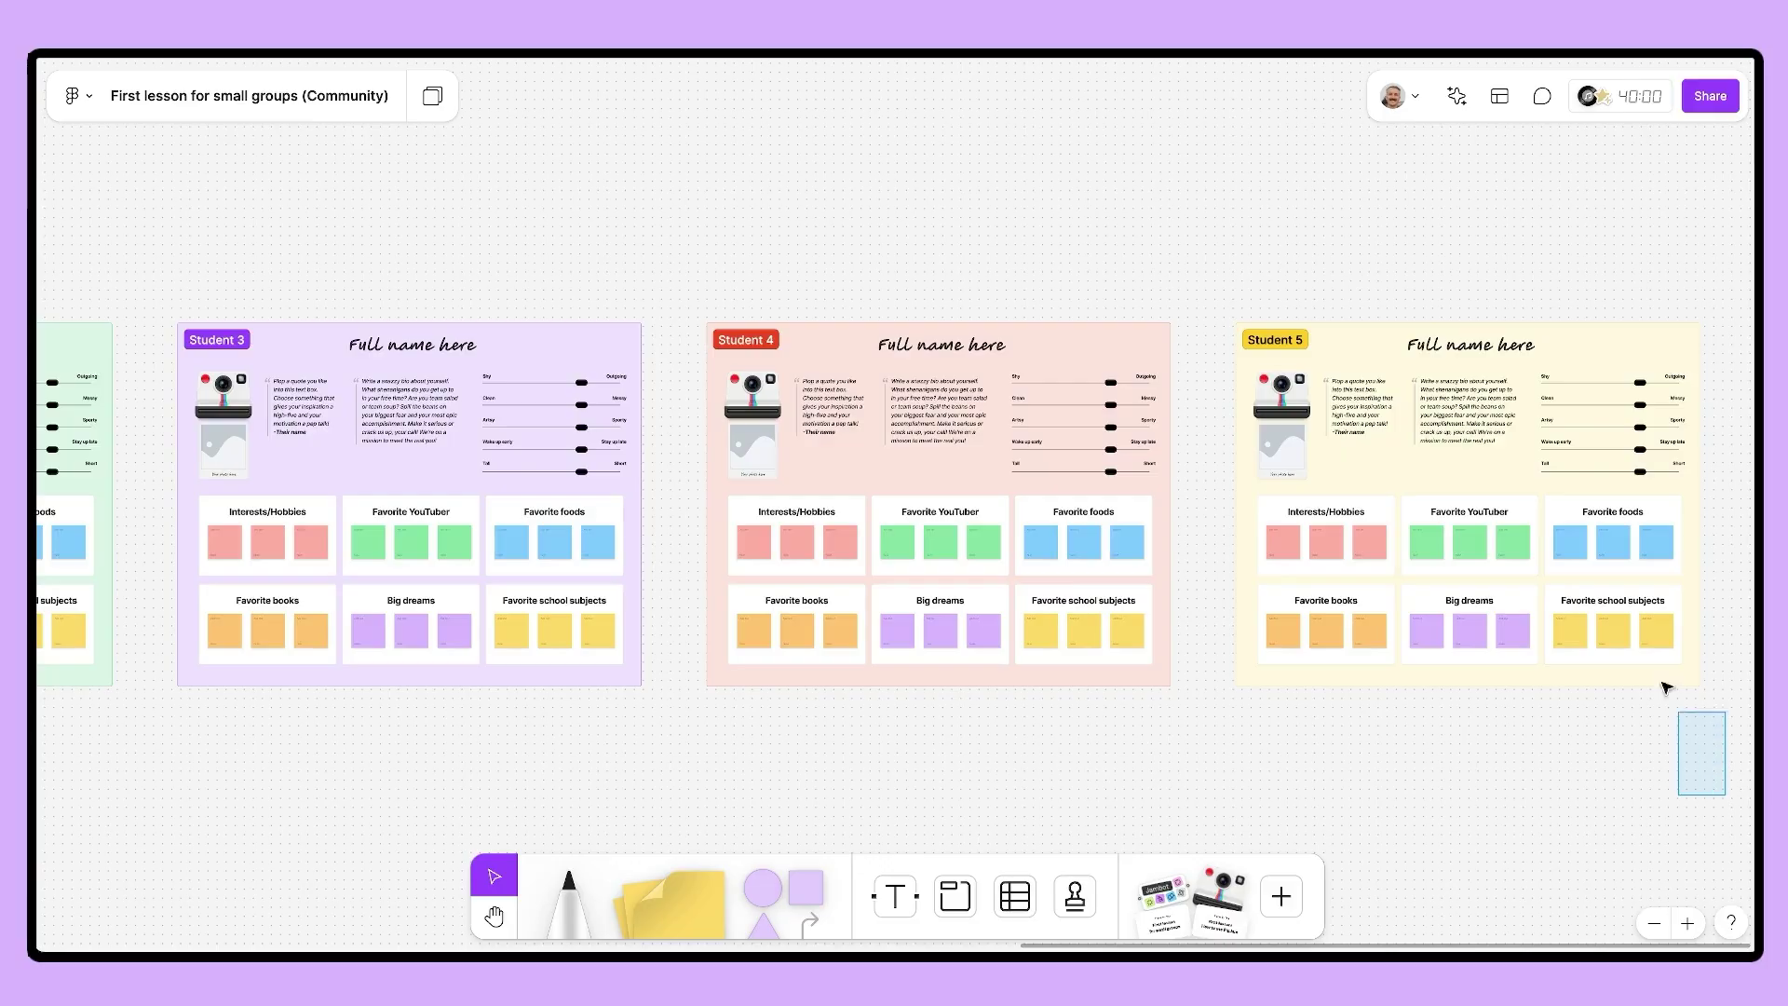
- Delete the Student 4 and 5 frames and start renaming the board 'Group 1: Get to know activity'
drag(1666, 687, 730, 295)
key(Delete)
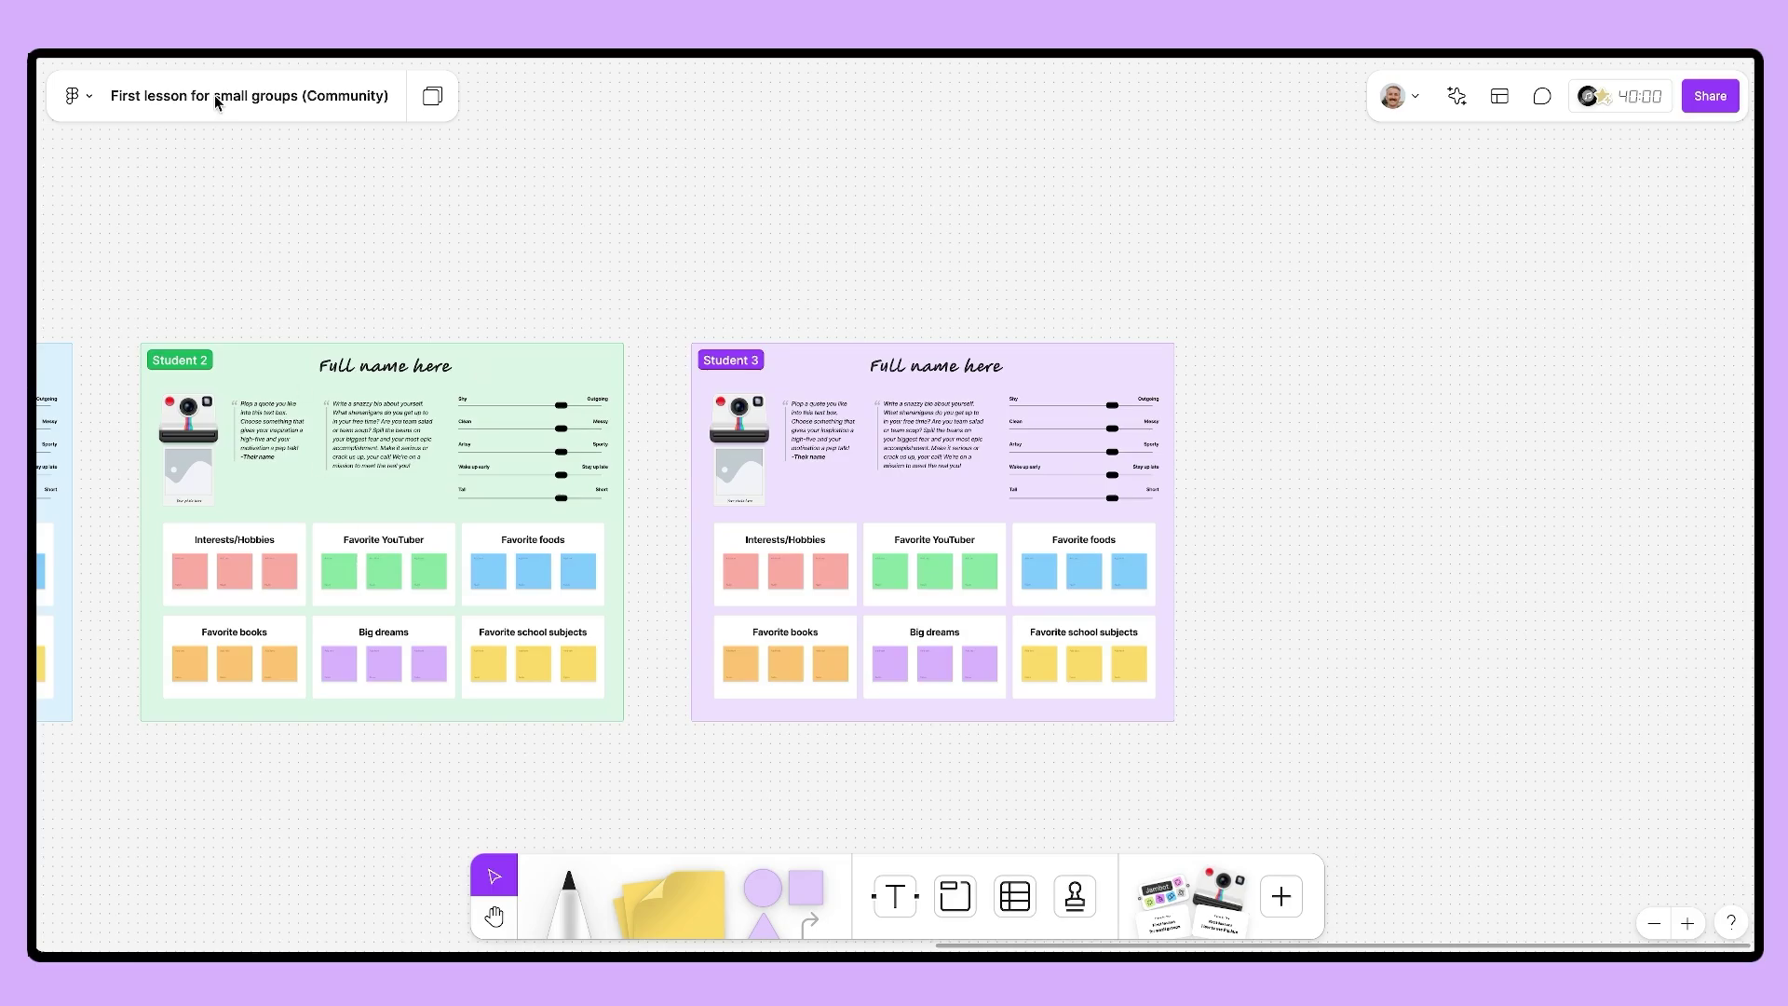
click(214, 95)
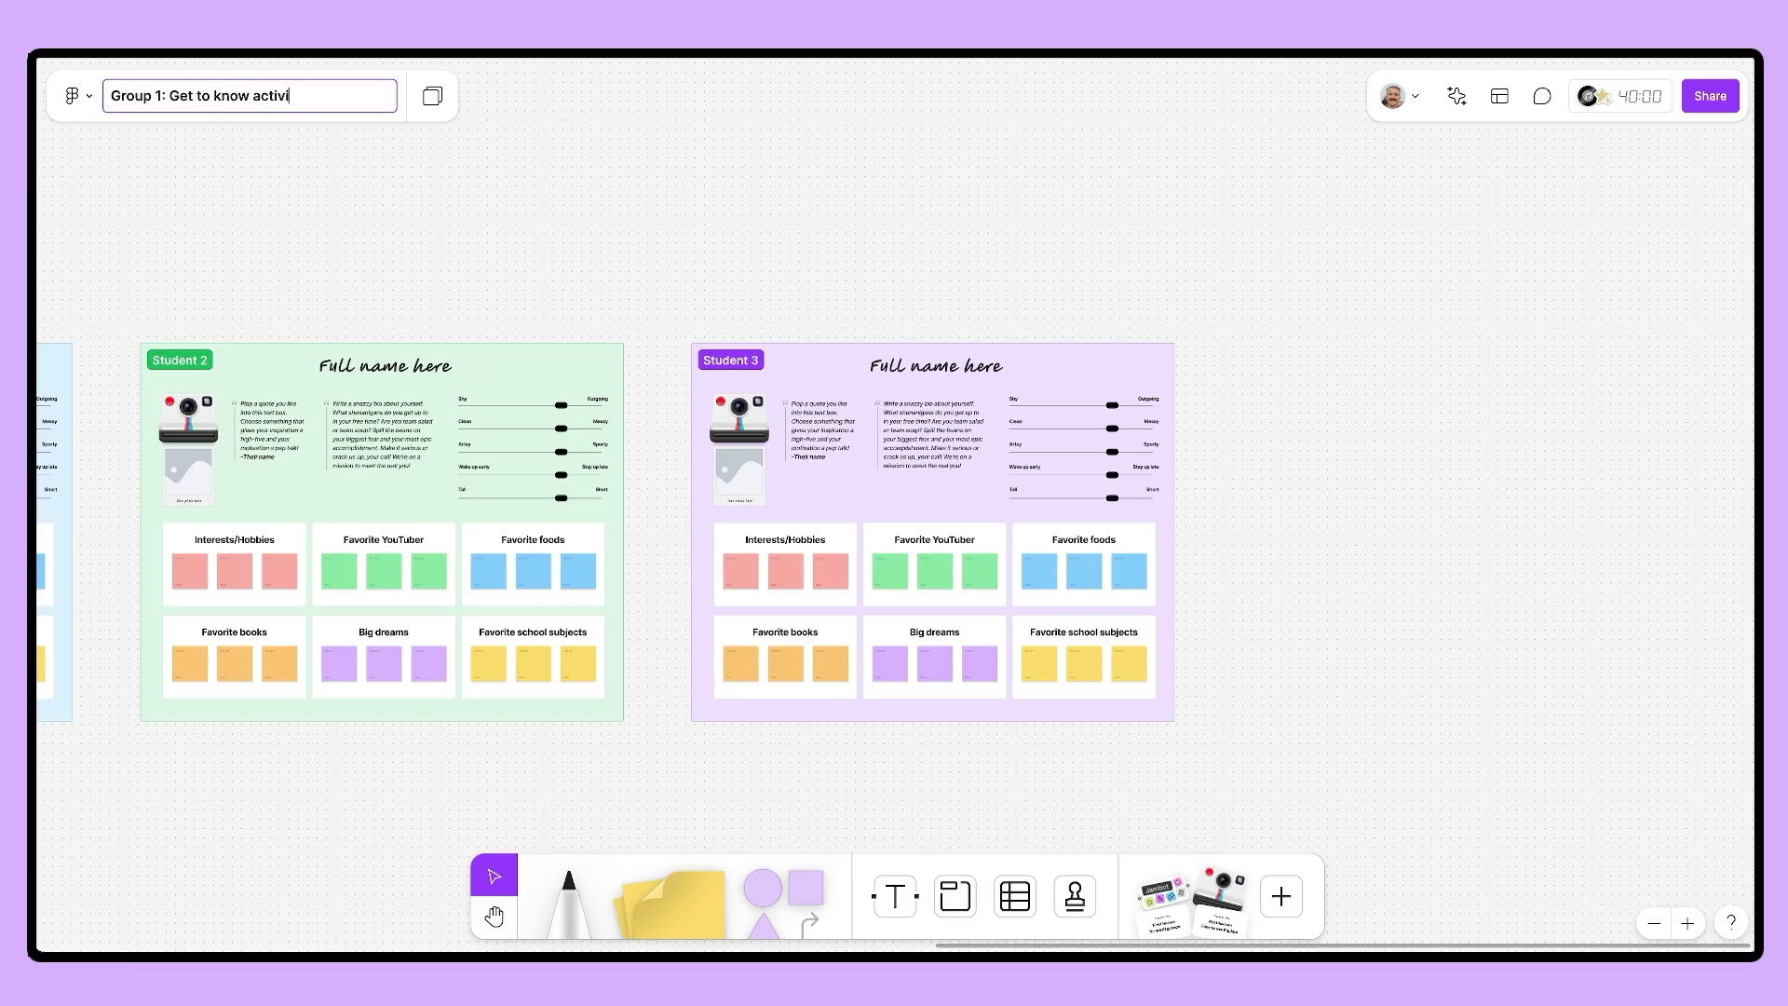
- Confirm the 'Group 1: Get to know activity' title and duplicate the board via the file menu
click(432, 95)
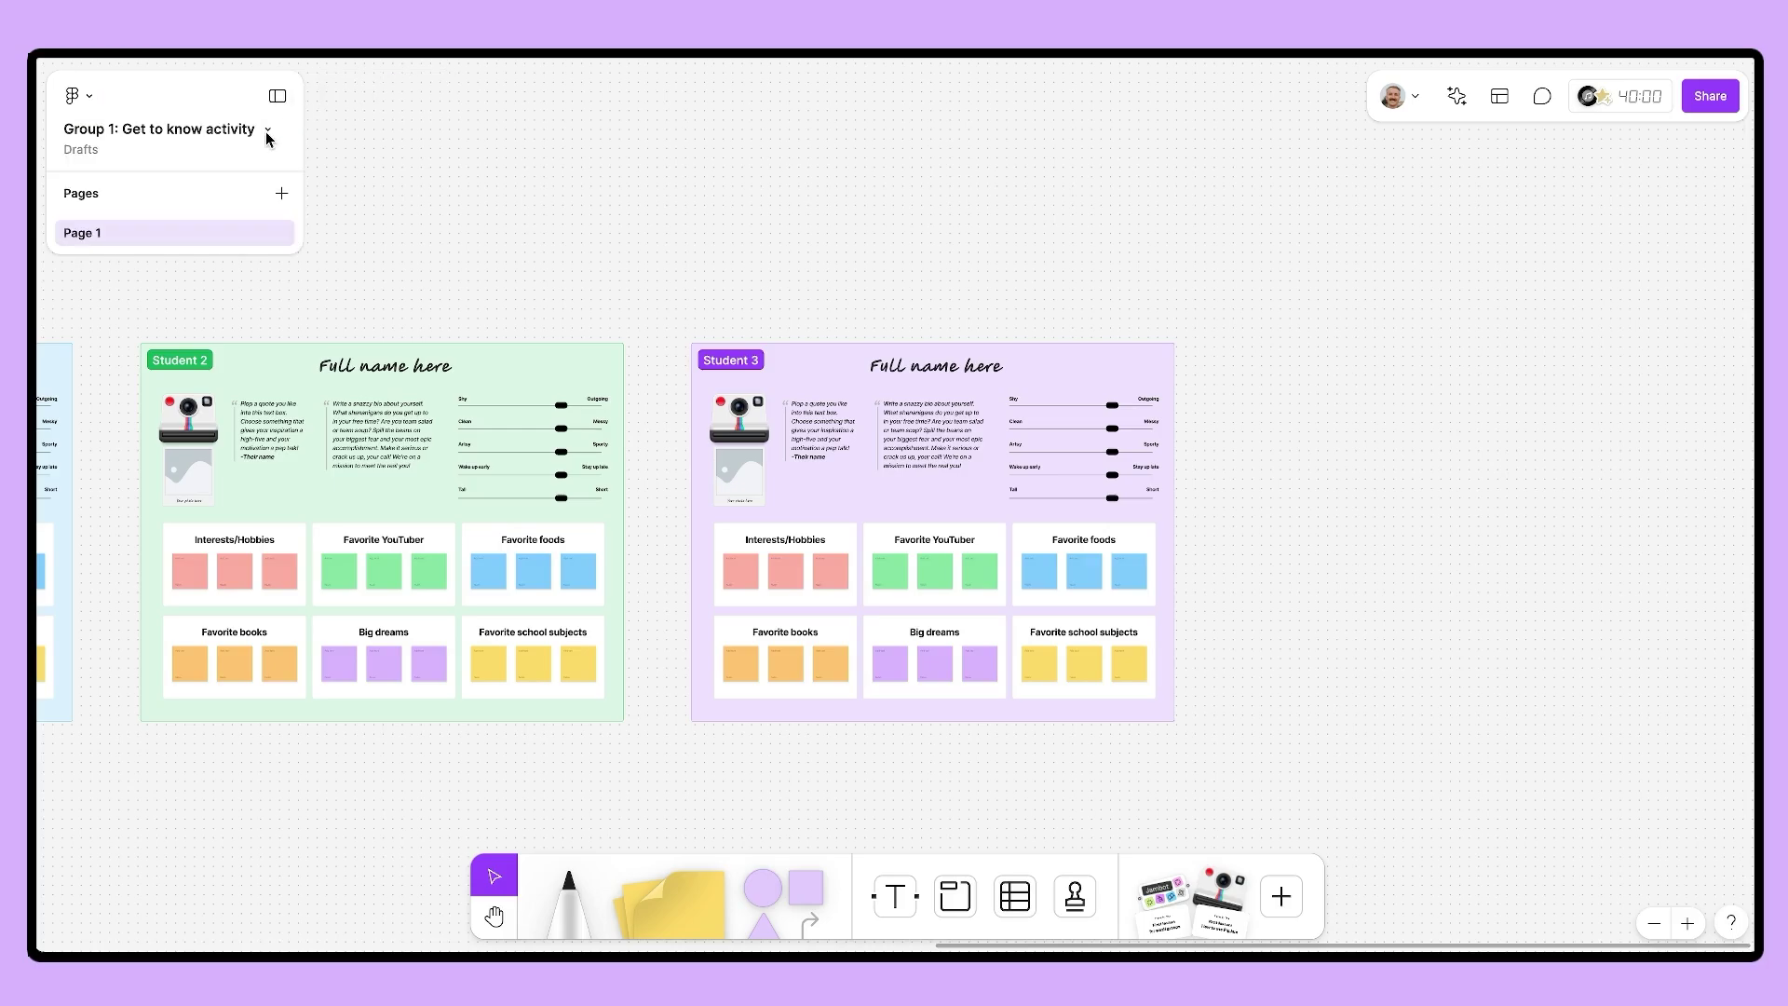
click(267, 131)
click(286, 275)
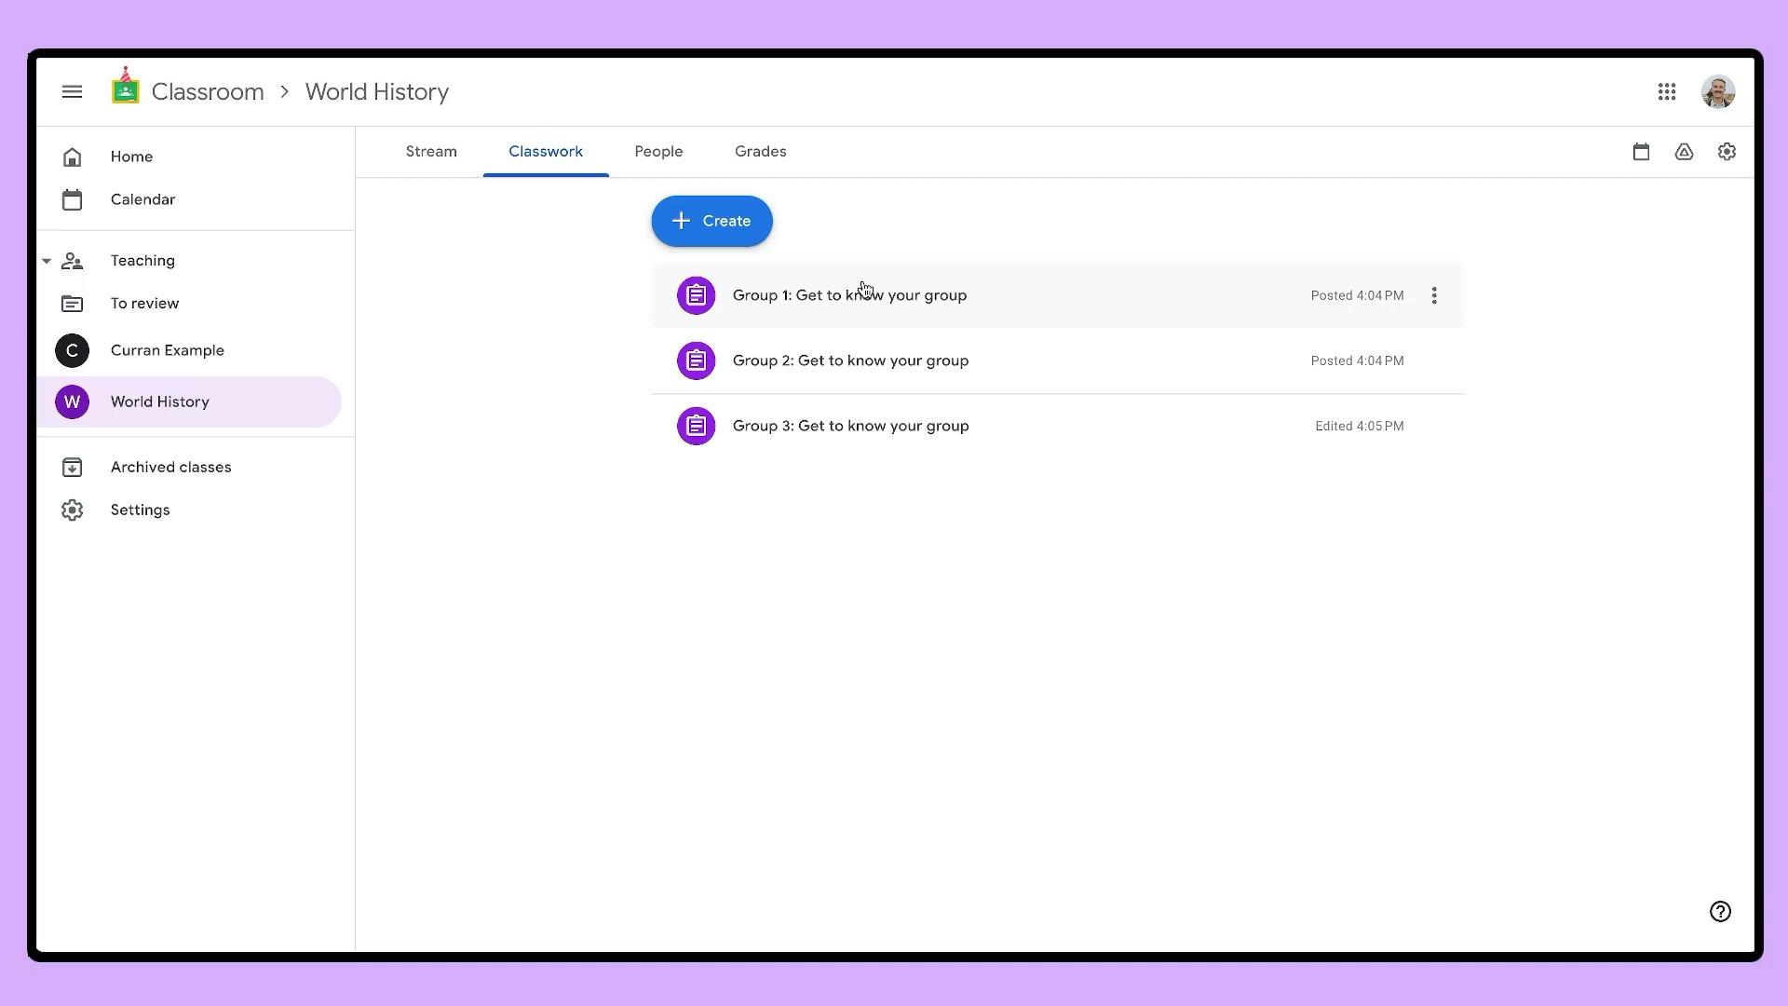
- Expand the Group 1 and Group 3 'Get to know your group' assignments in Classwork
click(852, 293)
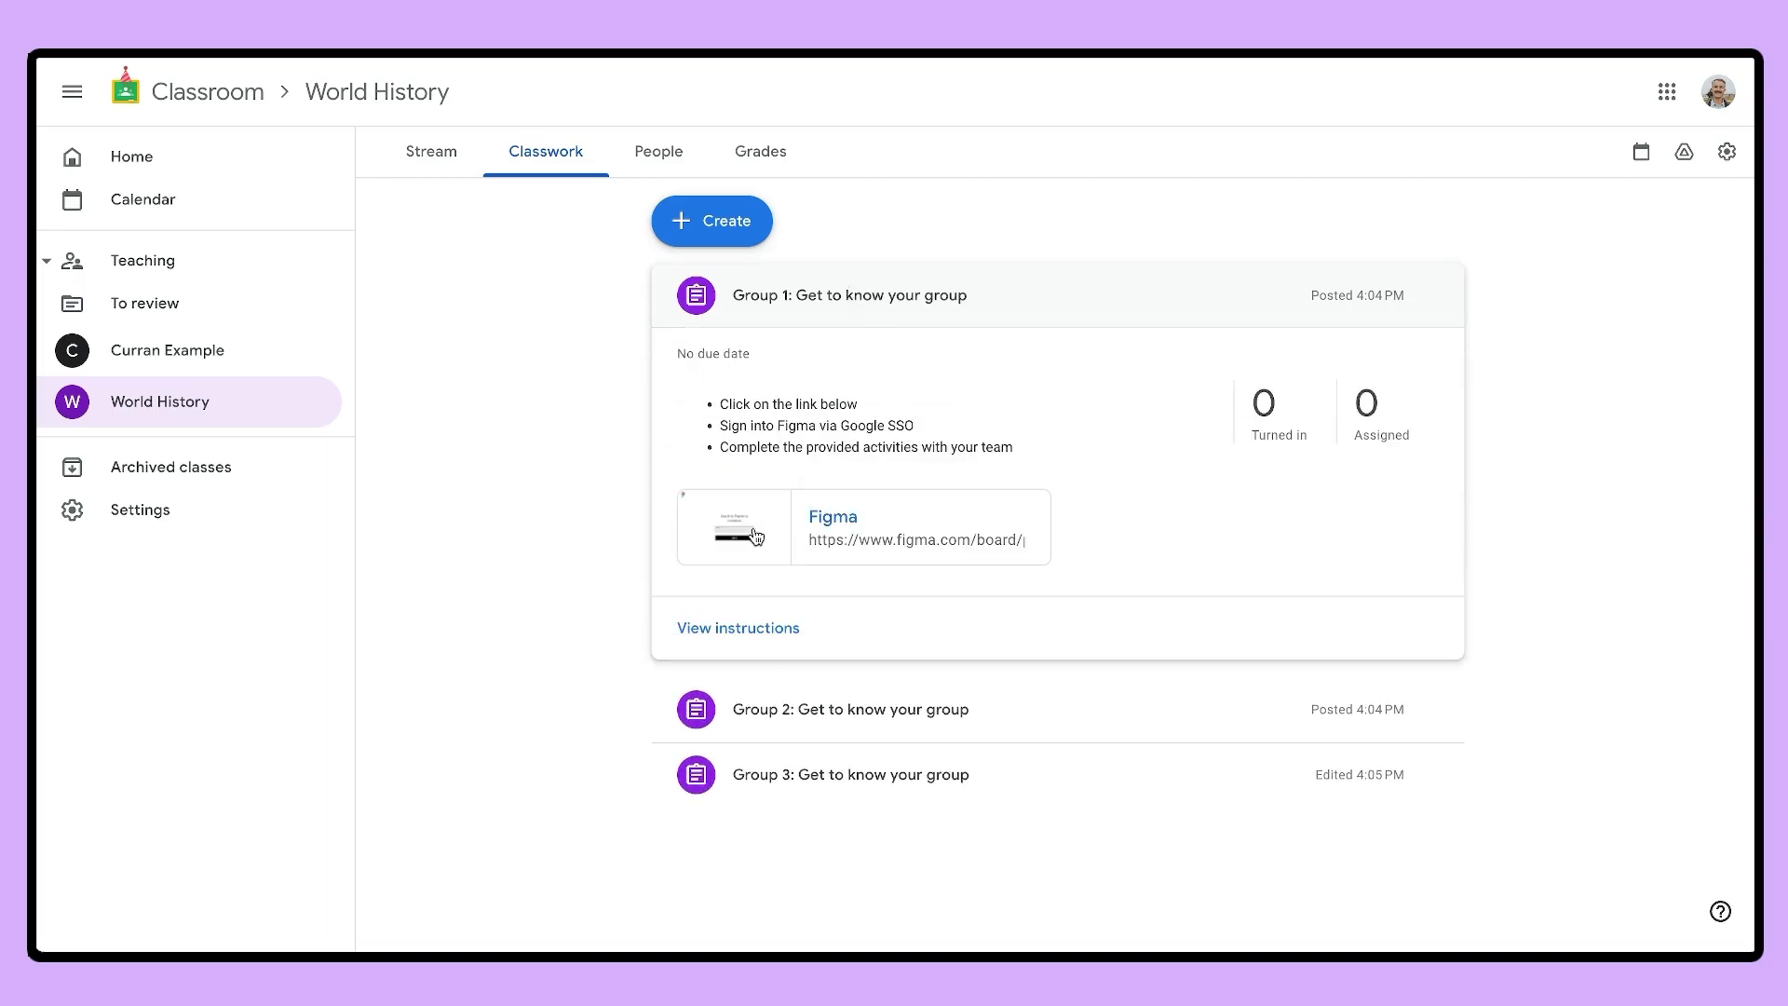
click(798, 790)
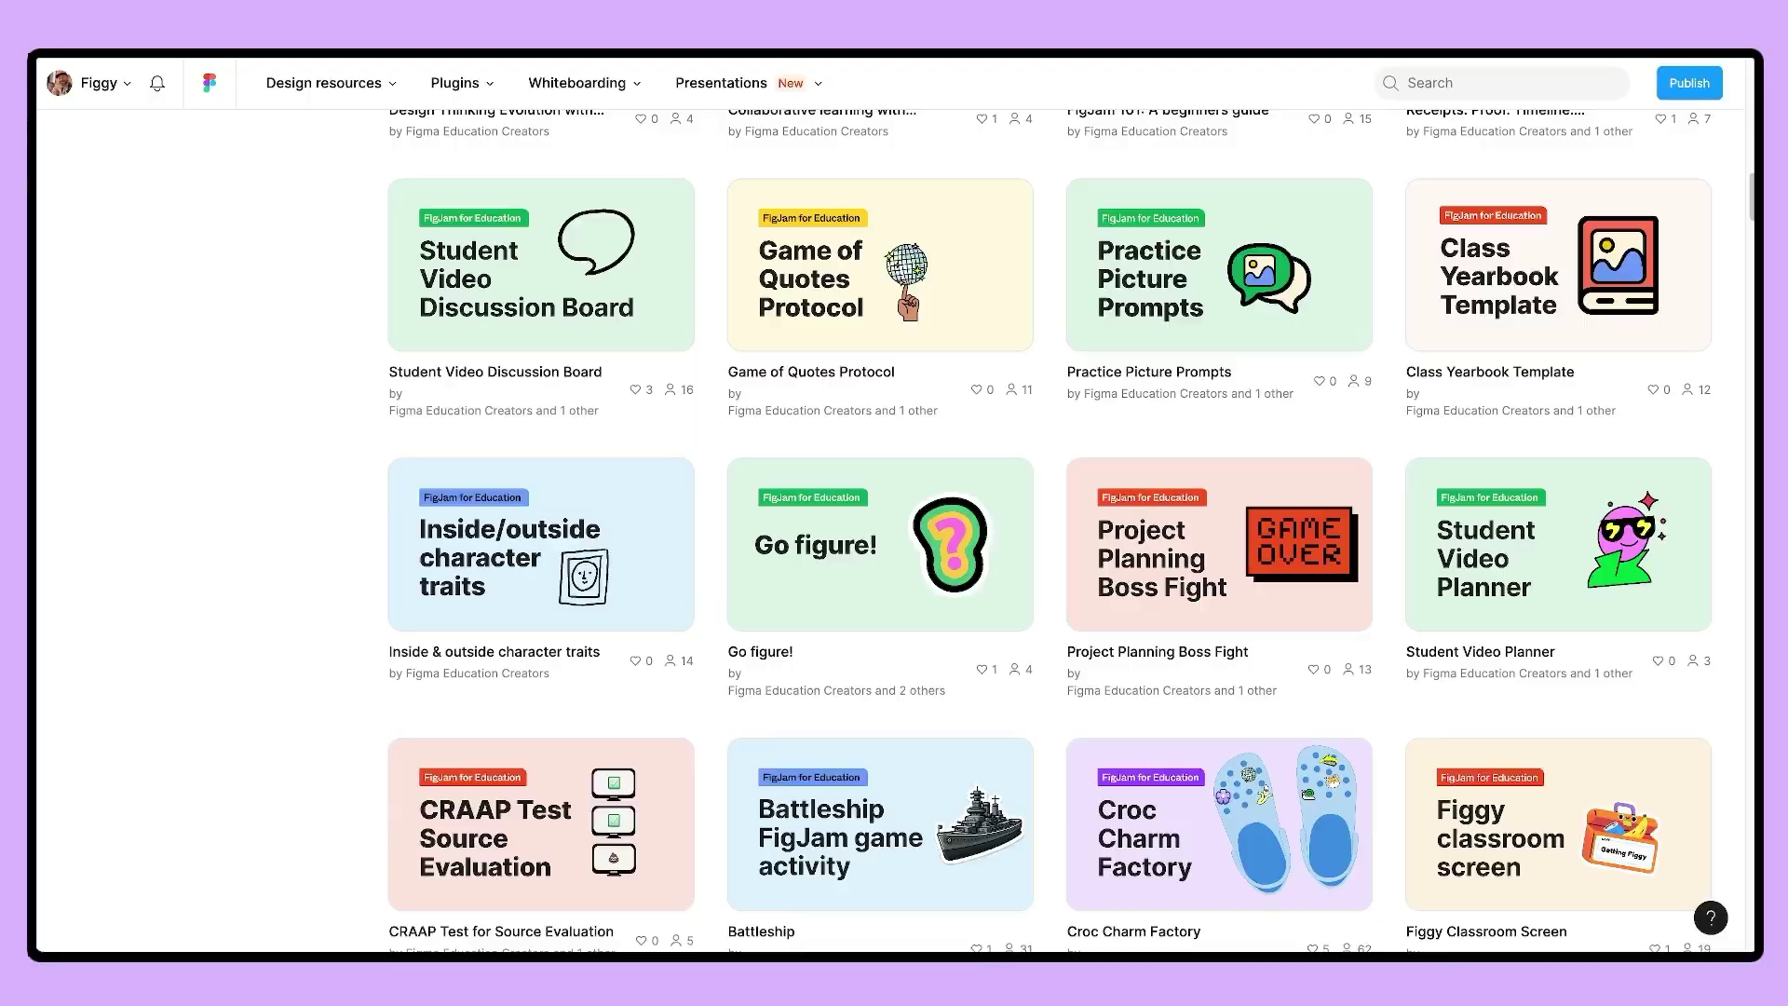
scroll(901, 524, down, 3)
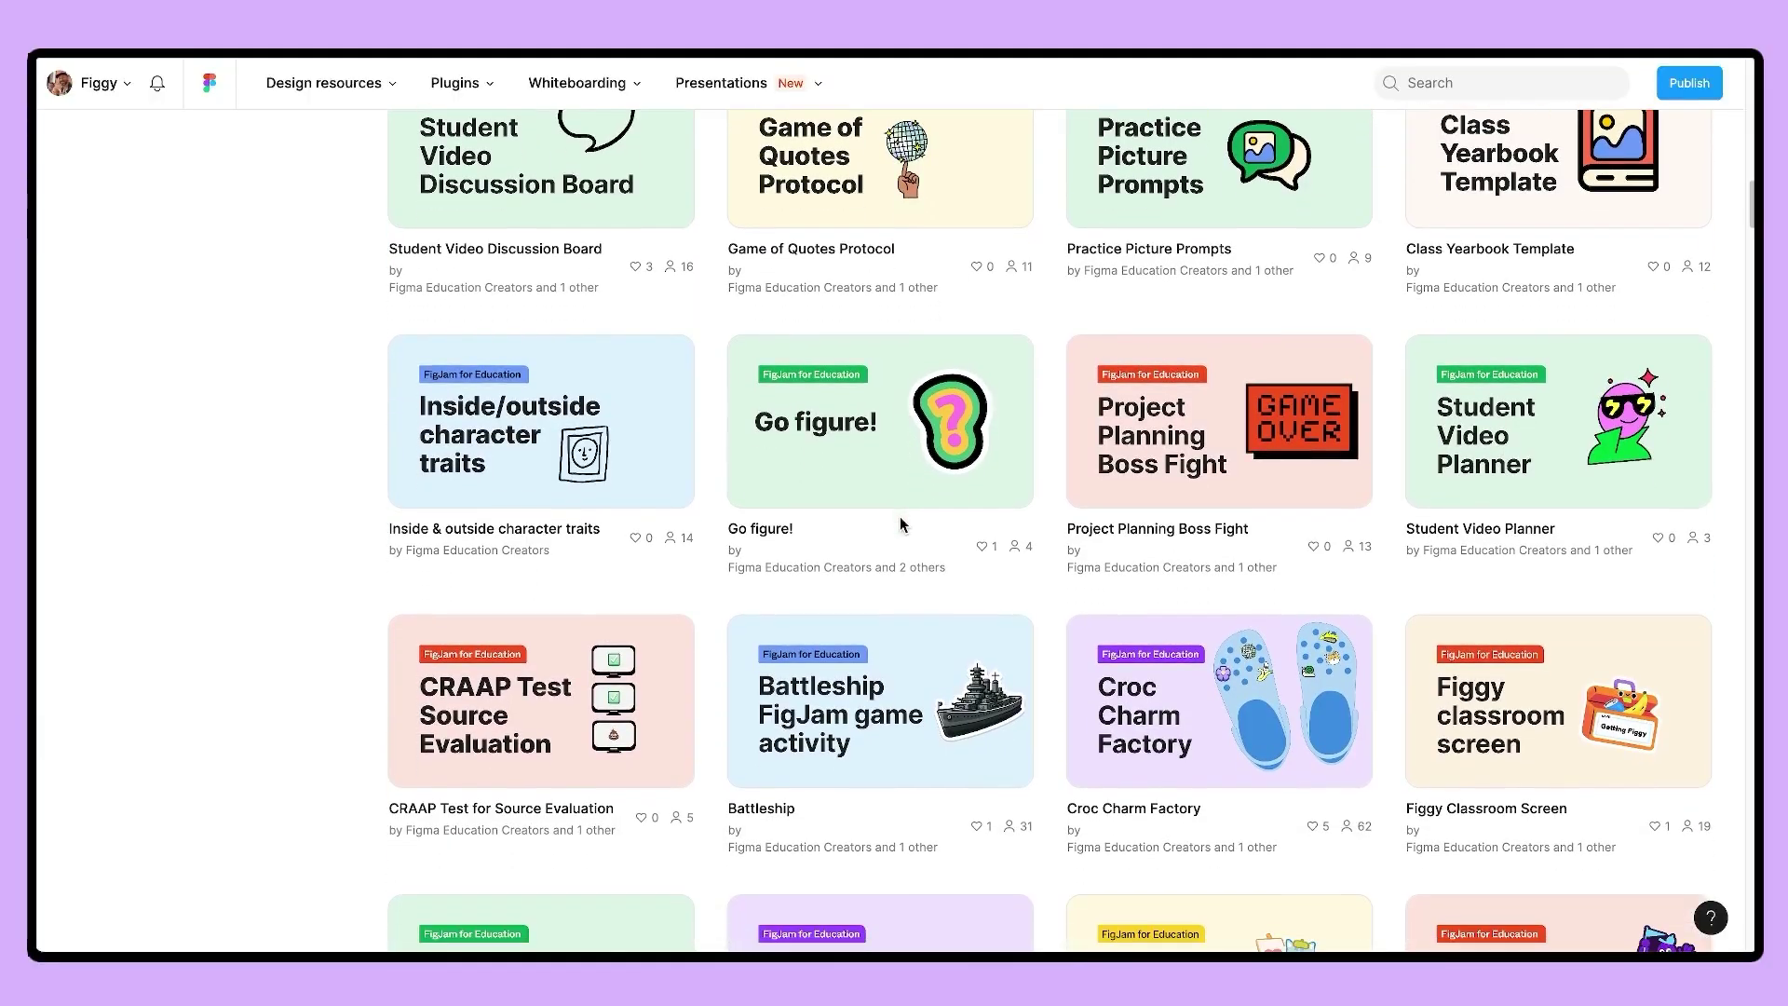
scroll(901, 523, down, 2)
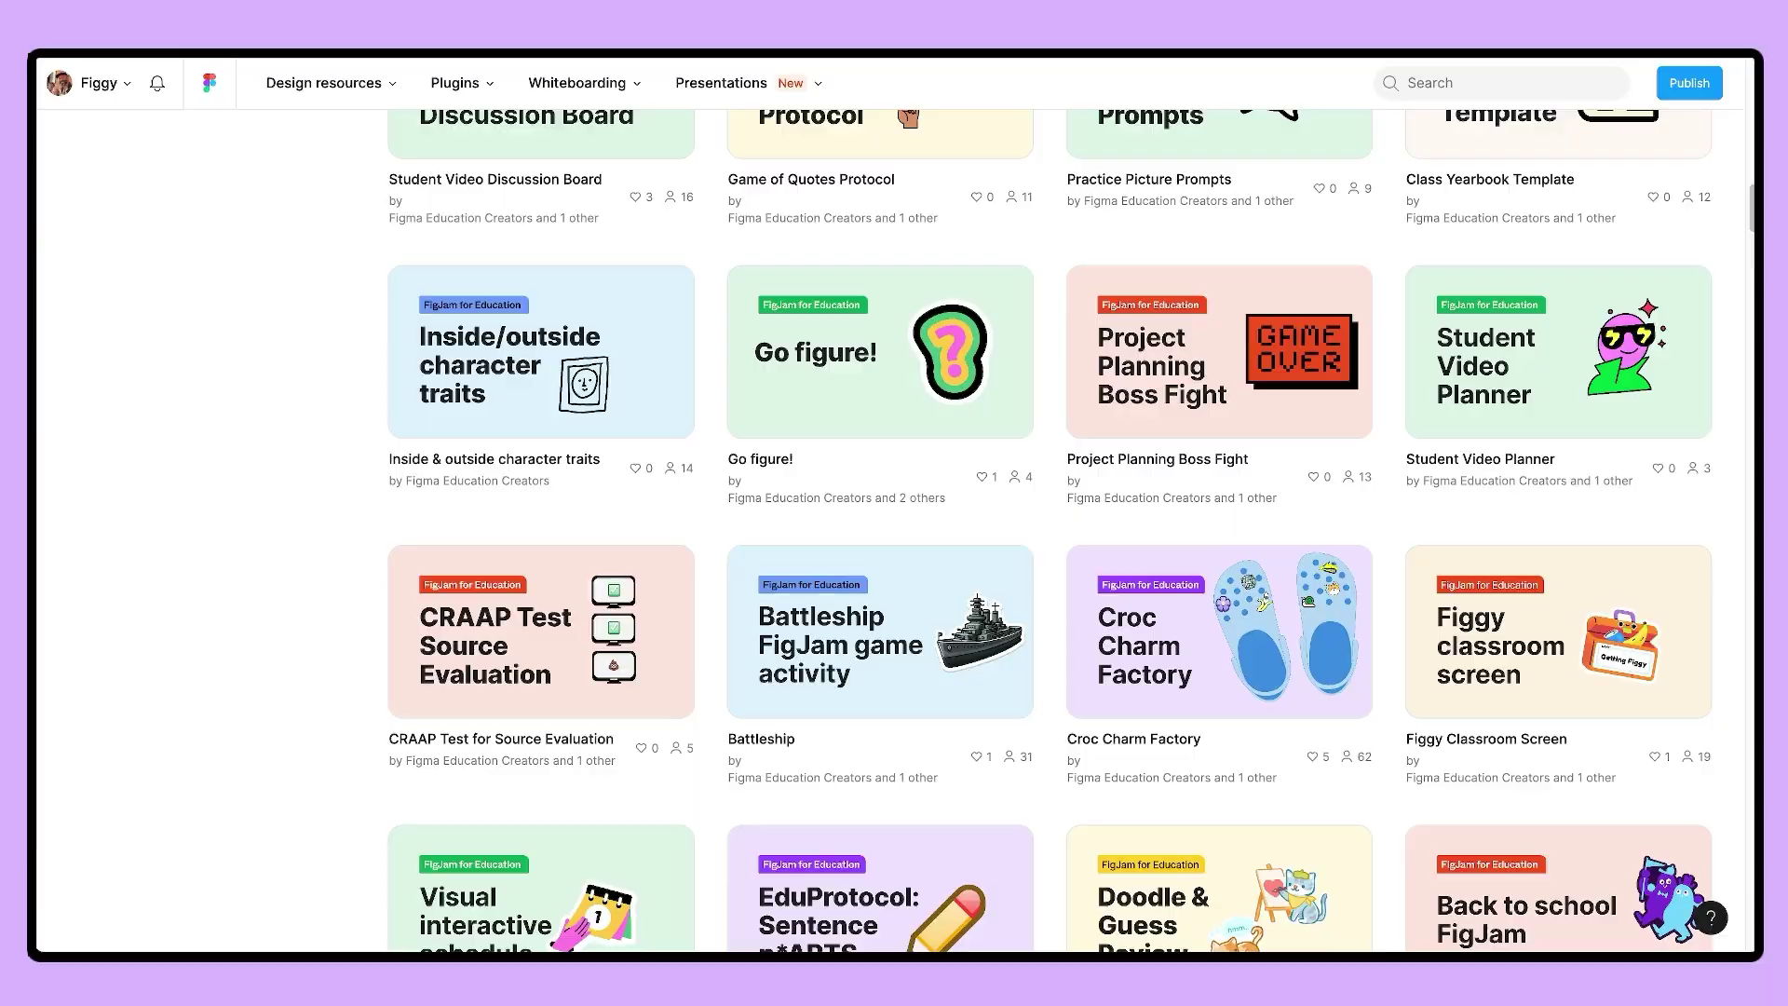